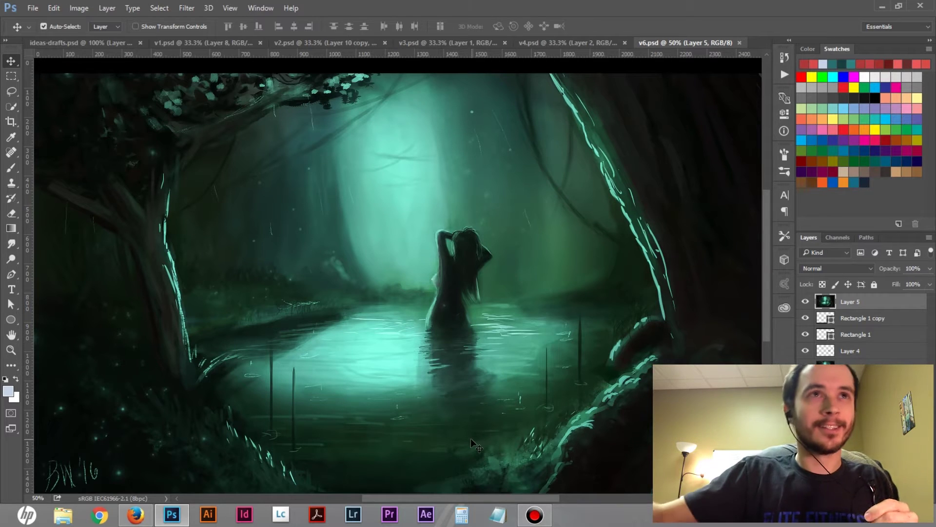
Step: Show ideas-drafts.psd with its four grey thumbnail sketches, zooming in briefly then back out
click(89, 41)
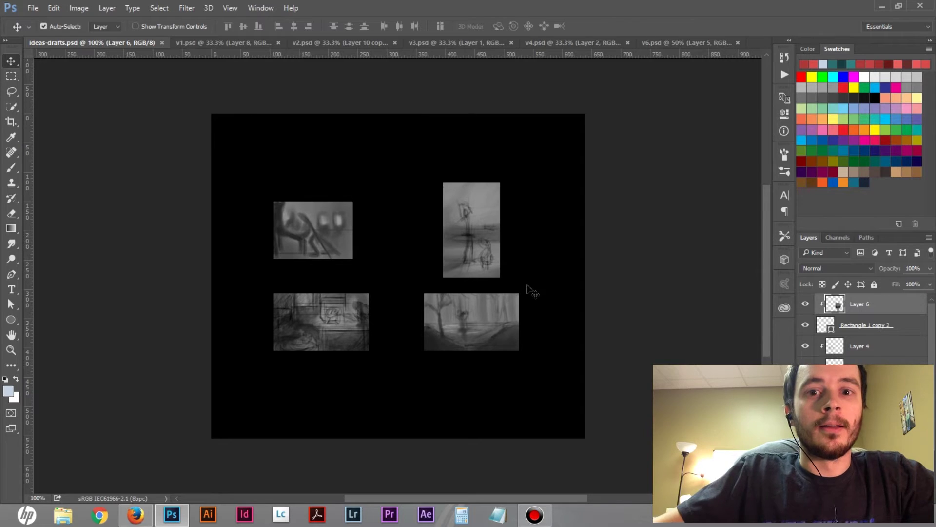
key(ctrl+plus)
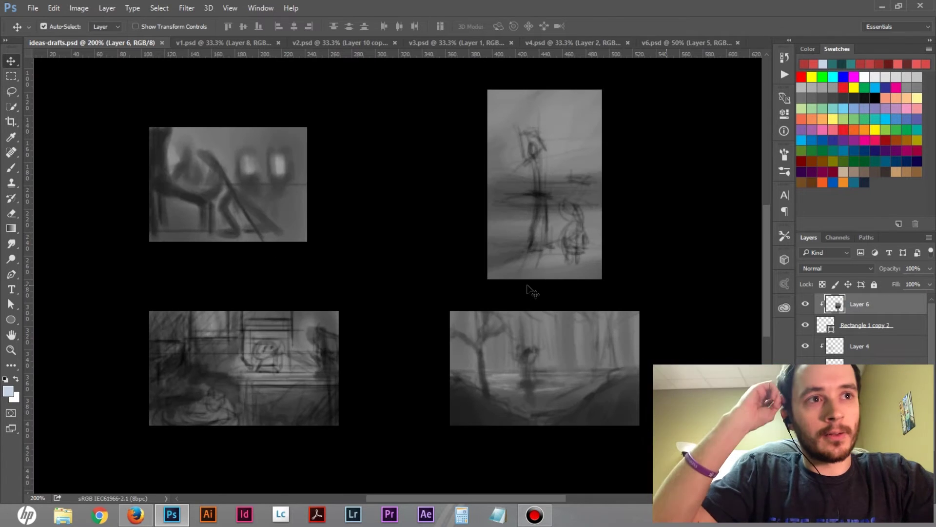
key(ctrl+minus)
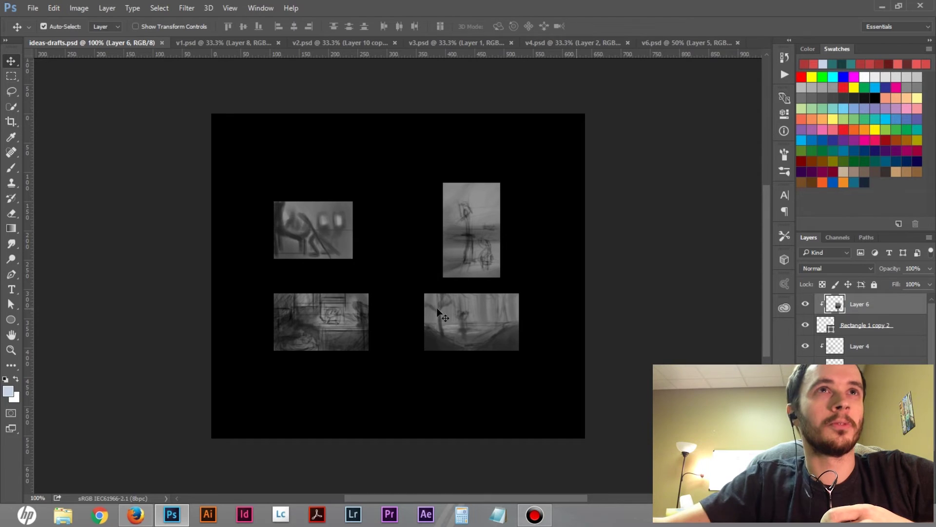
Step: Delete the top-right sketch and another unwanted sketch, along with their grey backing rectangles
click(235, 45)
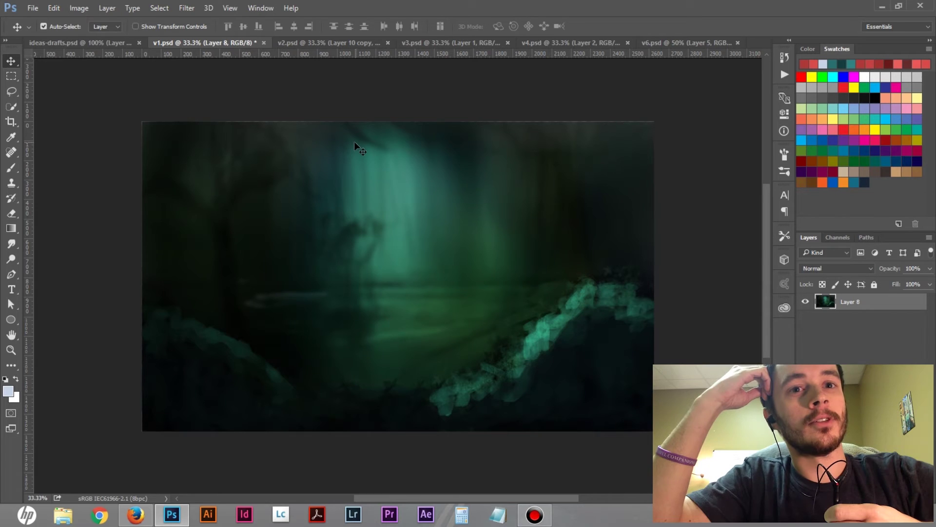
click(117, 43)
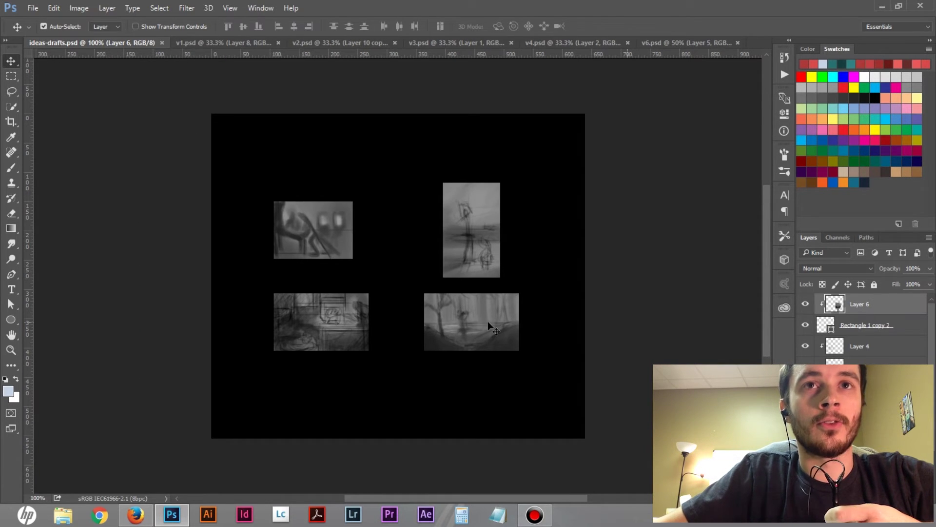
drag(475, 338, 545, 351)
key(ctrl+z)
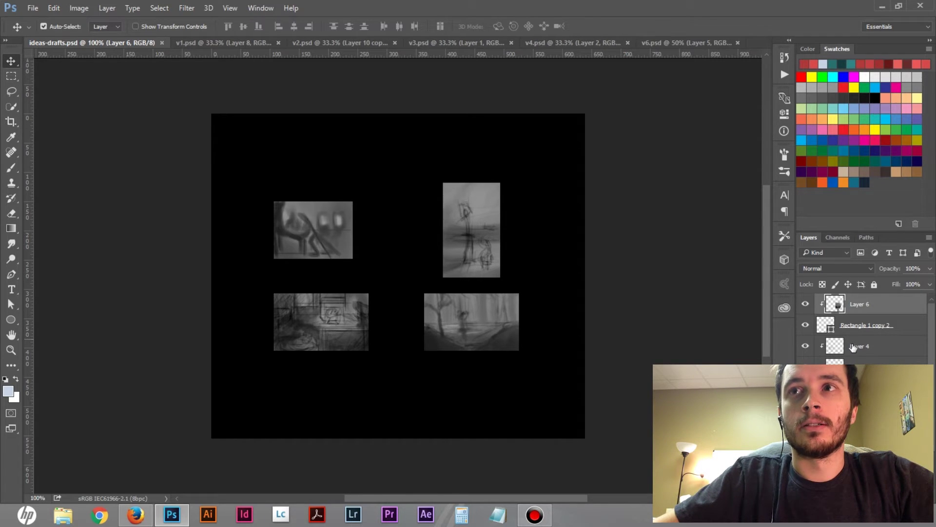
click(464, 248)
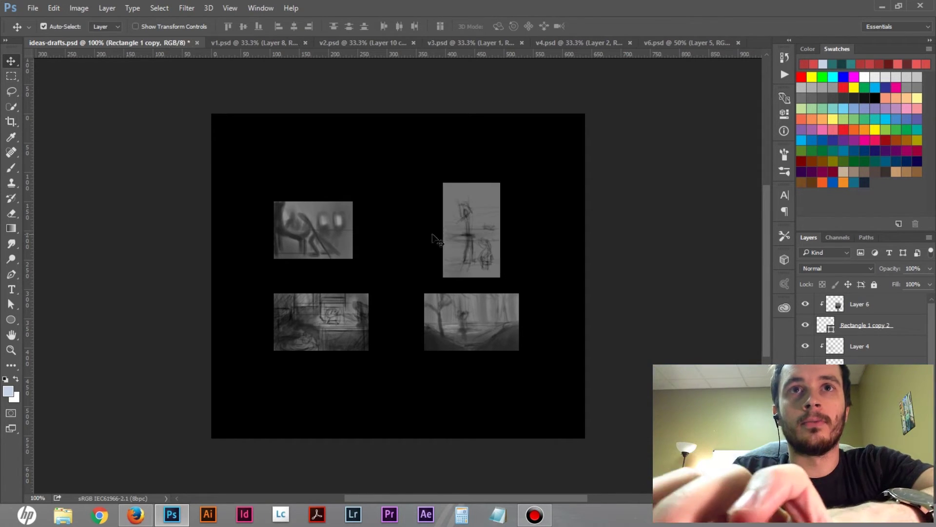
key(Delete)
key(Delete)
key(Delete)
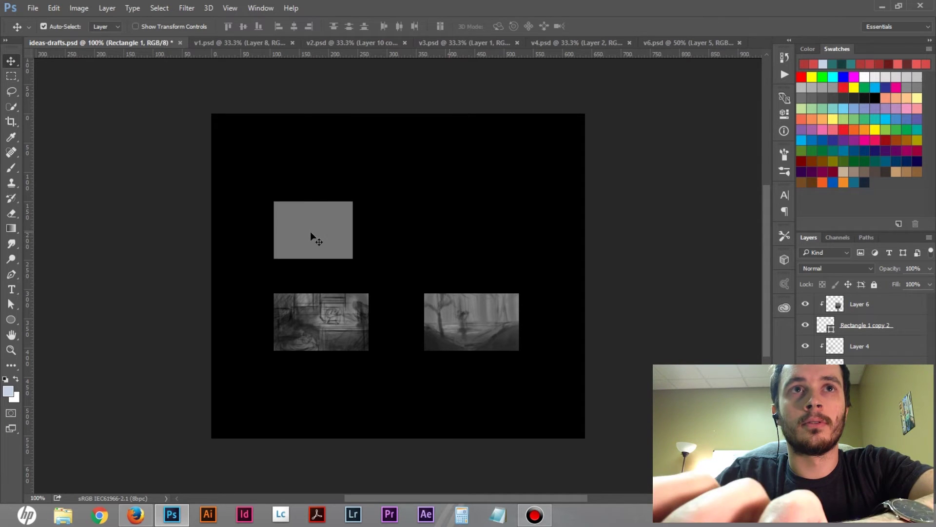
key(Delete)
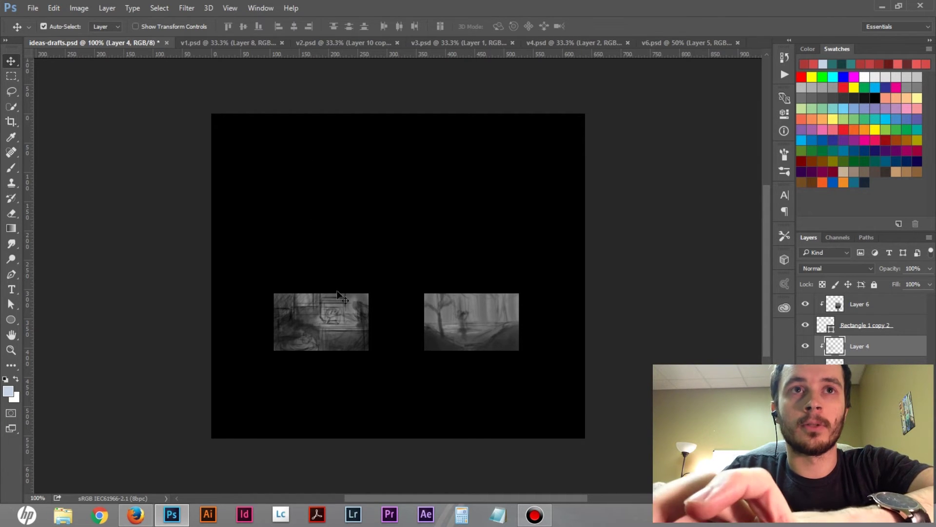
key(Delete)
key(Delete)
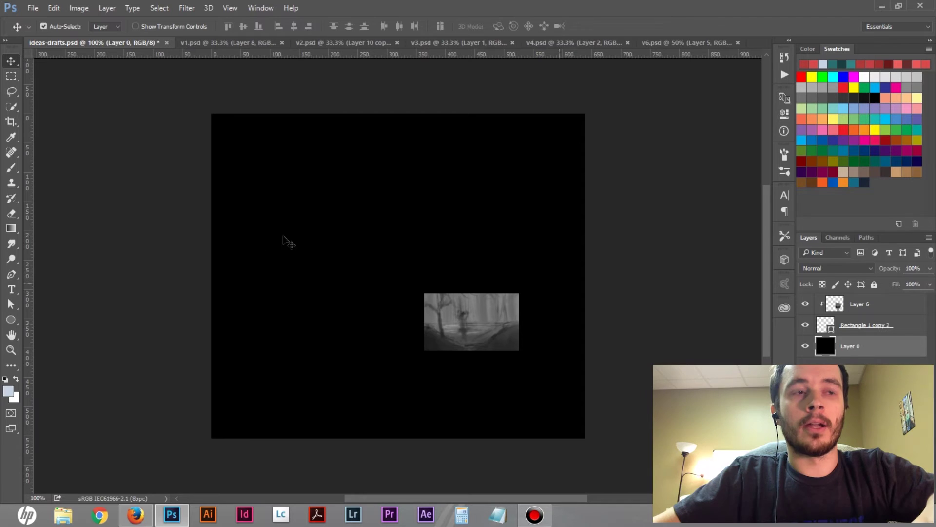
Step: Merge the remaining sketch with its Rectangle 1 copy 2 backing and move it to the canvas centre
key(ctrl+shift+s)
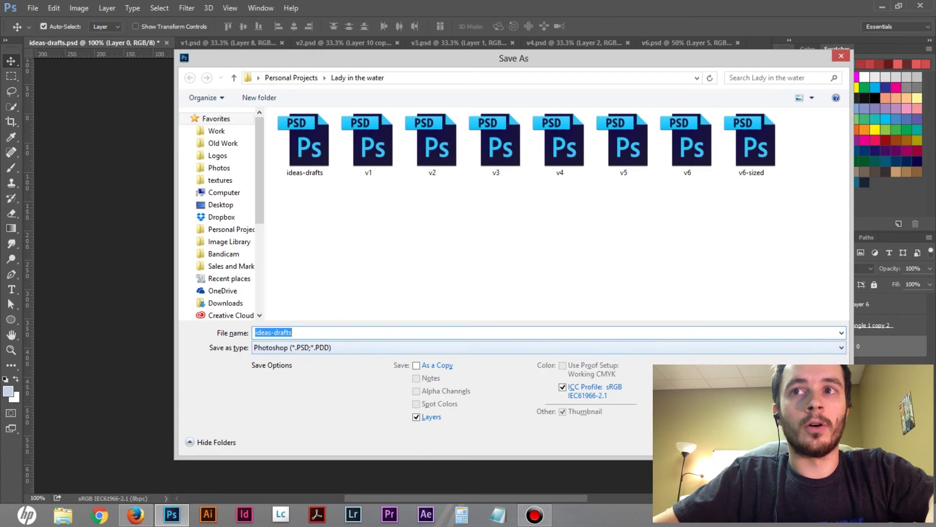
key(Escape)
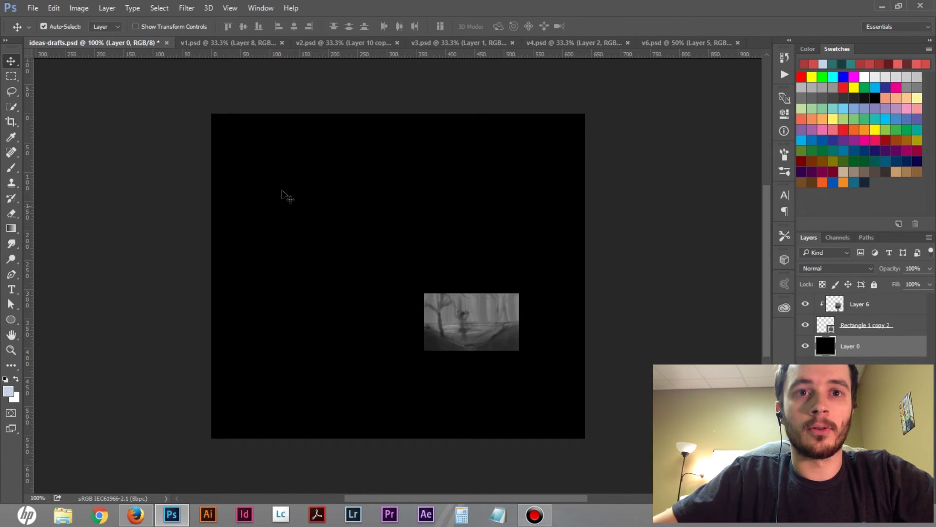
click(865, 325)
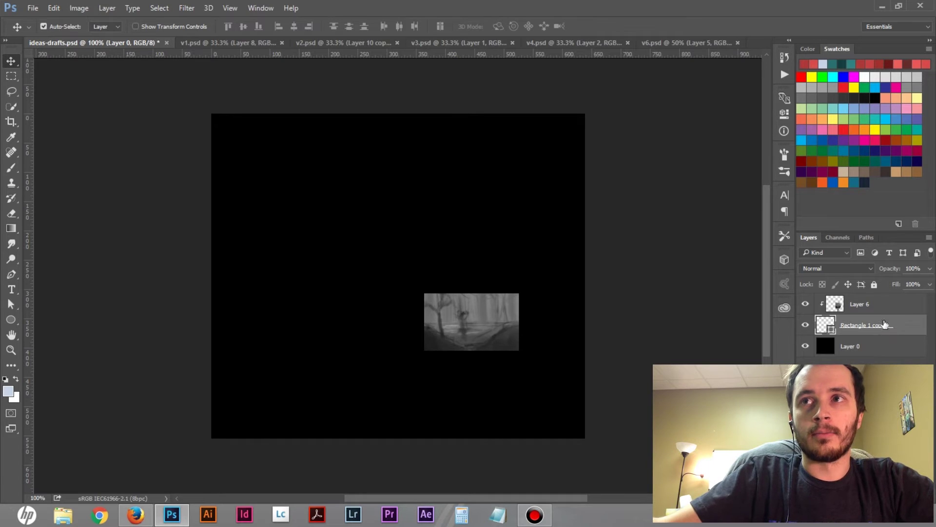
shift+click(875, 305)
right_click(875, 307)
click(644, 468)
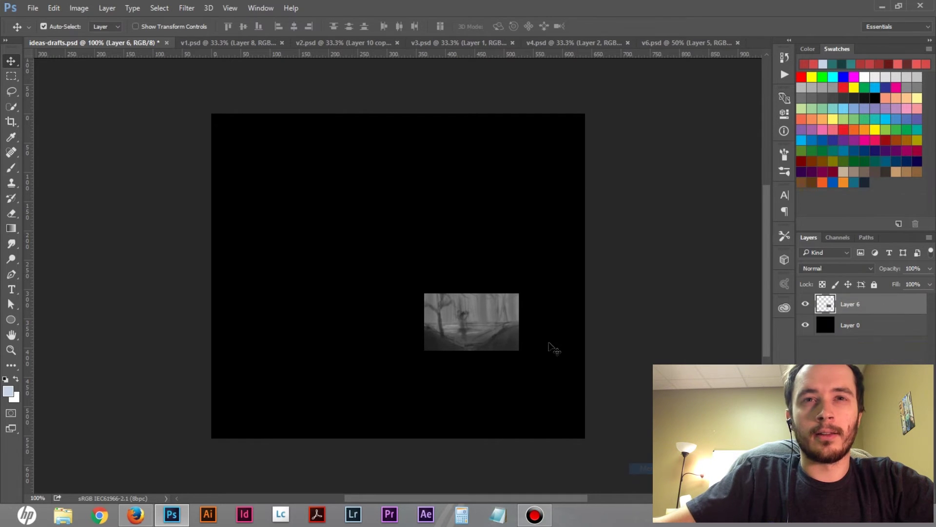
drag(493, 334, 667, 442)
key(ctrl+t)
Step: Apply the enlargement and crop the canvas out to 1341 px wide by 837 px tall
key(Return)
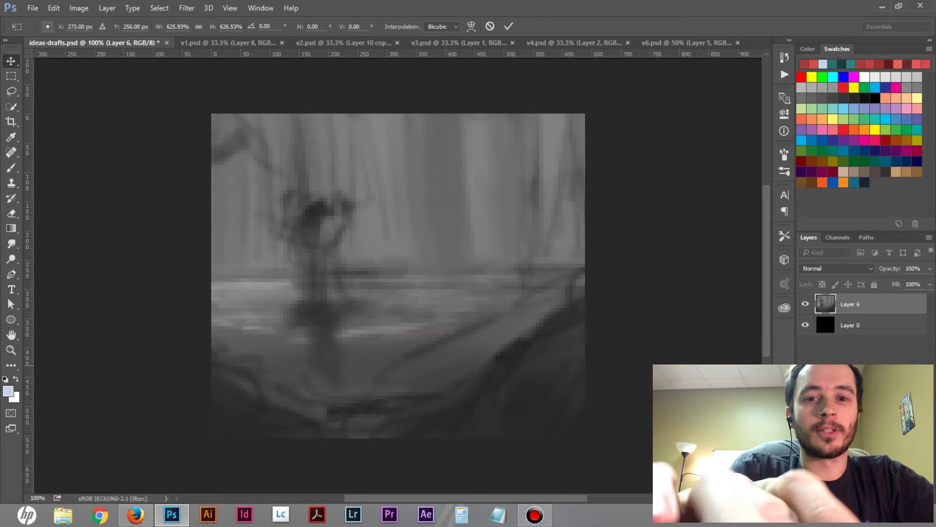
key(ctrl+minus)
key(c)
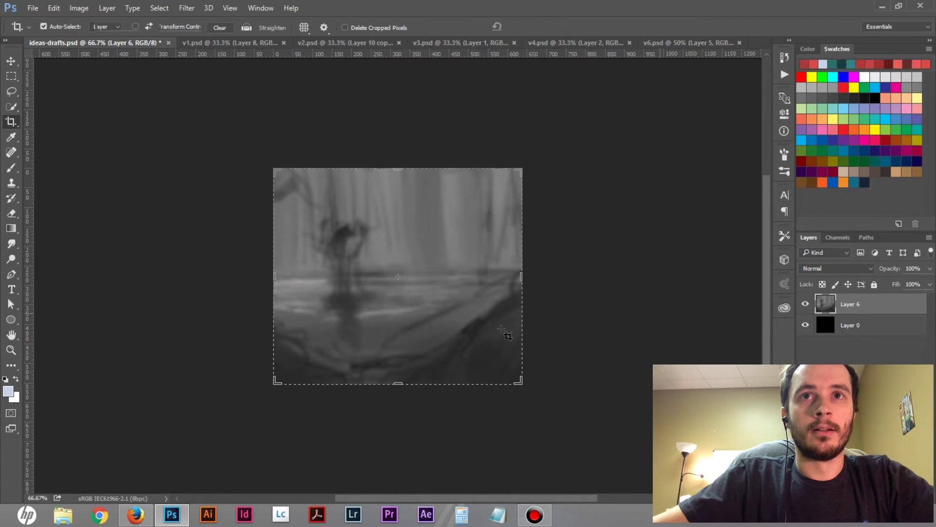
drag(522, 276, 658, 276)
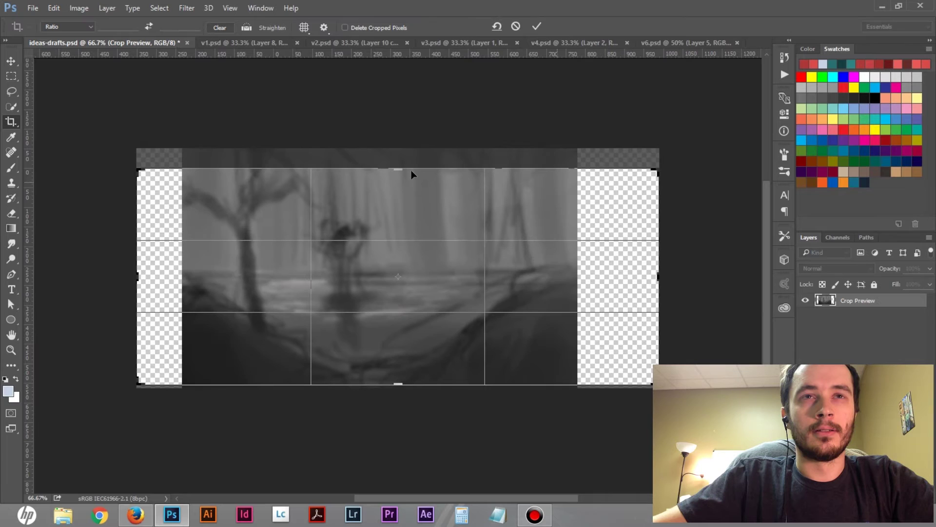
drag(398, 169, 401, 114)
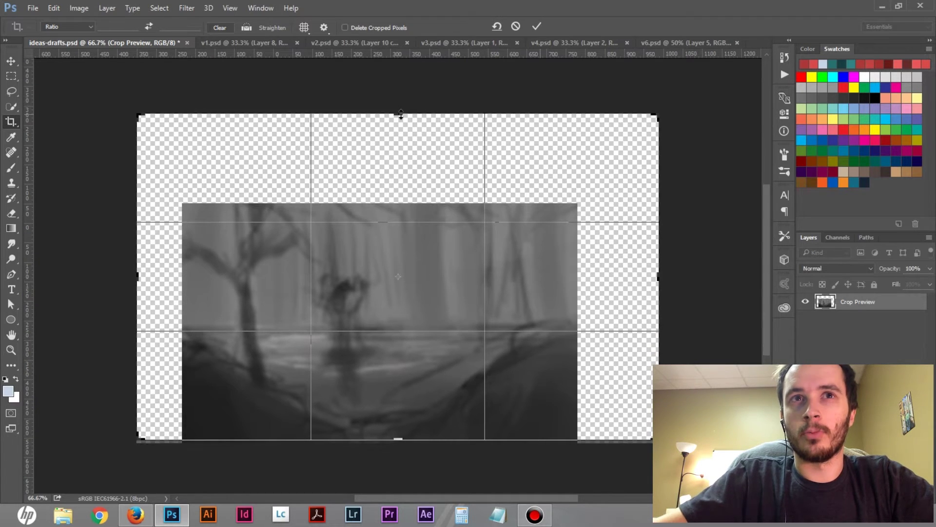
key(Return)
Step: Shift the sketch up and scale it to about 138.6% to fill the new frame
key(v)
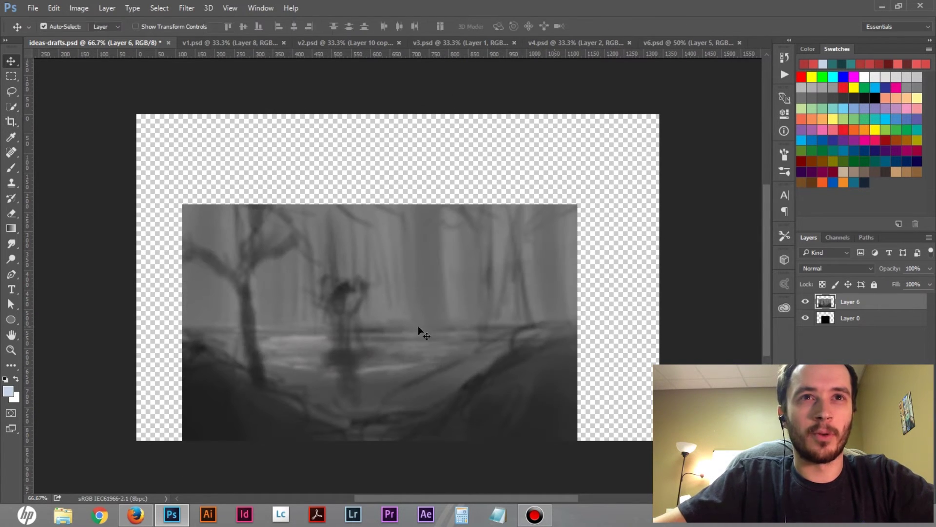
drag(417, 326, 430, 279)
key(ctrl+t)
drag(590, 396, 666, 443)
key(Return)
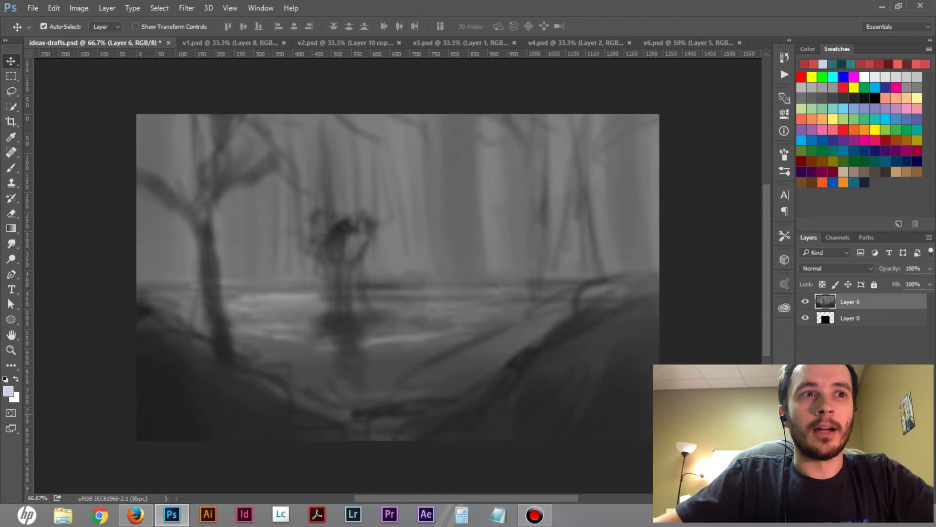
click(194, 43)
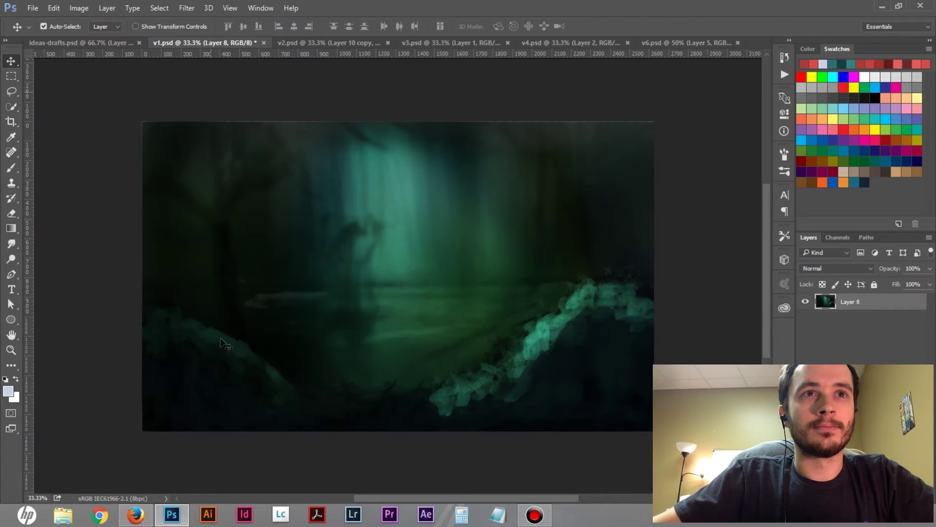
Step: Zoom in on the v1 misty forest painting and open the layer blend mode list
key(ctrl+plus)
key(ctrl+plus)
key(ctrl+plus)
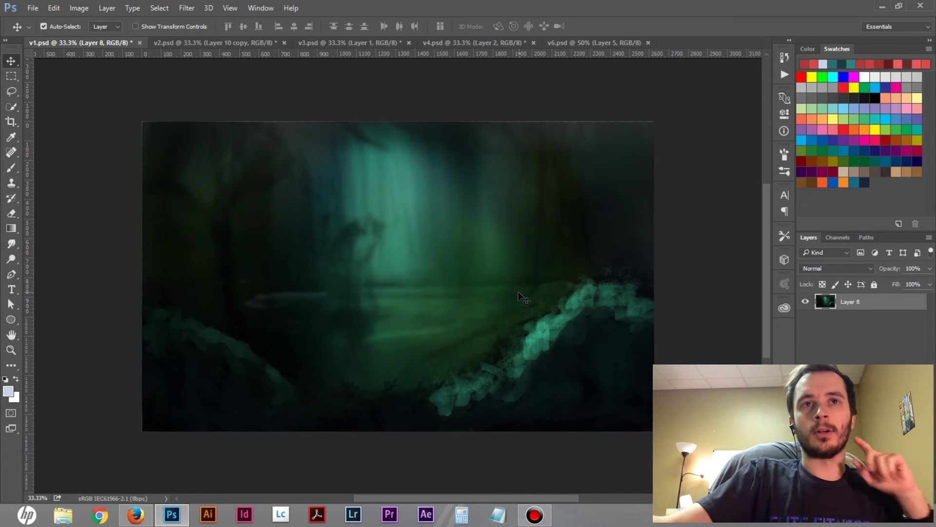
click(850, 269)
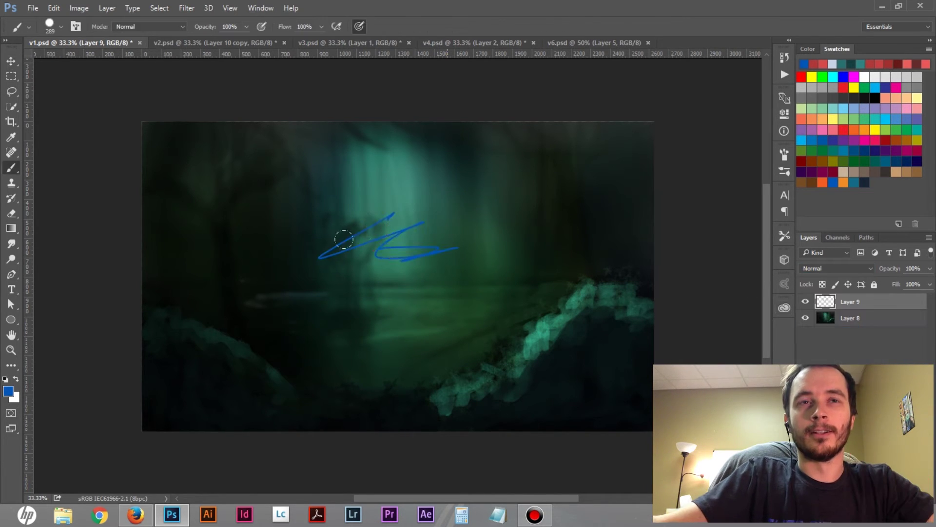
Step: Paint a blue swirl across the forest and set its layer to Overlay after trying Color Dodge
mouse_move(334, 239)
mouse_down()
mouse_move(403, 186)
mouse_move(323, 221)
mouse_move(459, 221)
mouse_move(394, 187)
mouse_move(348, 298)
mouse_move(421, 265)
mouse_up()
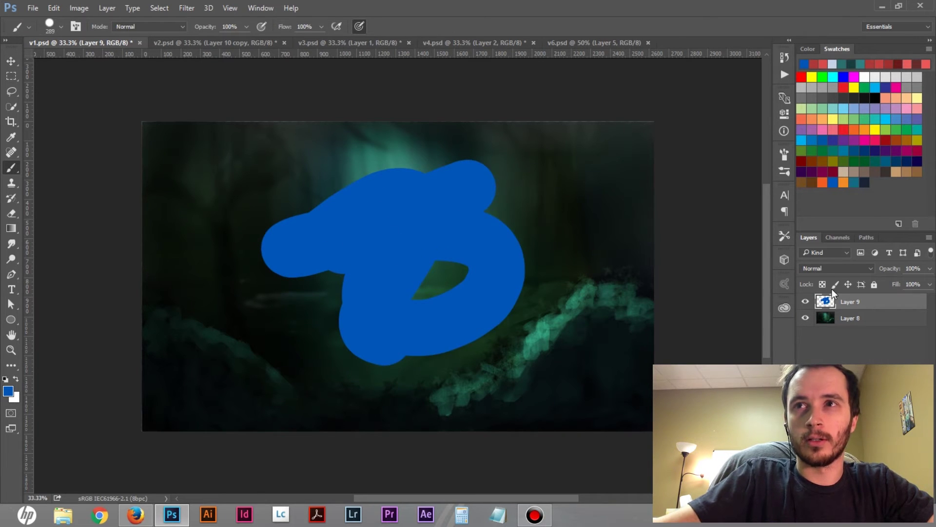
click(824, 269)
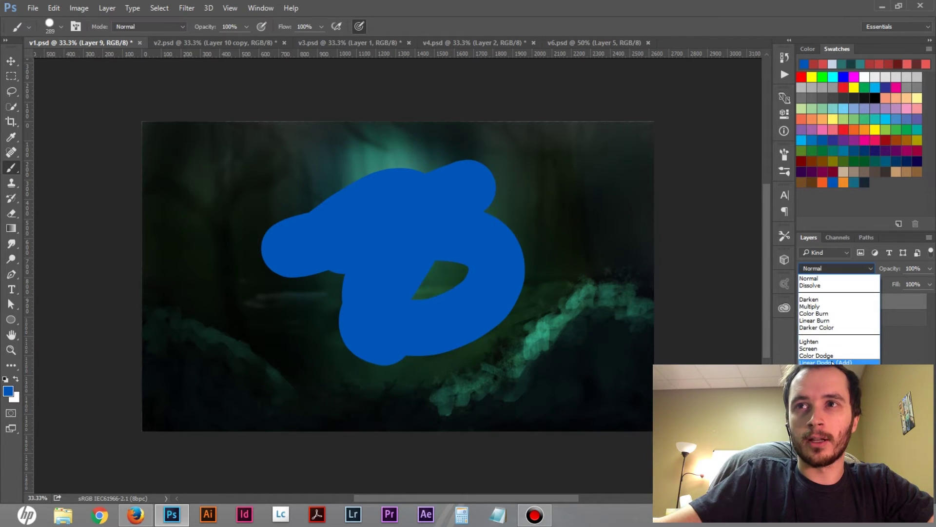
click(824, 356)
click(838, 270)
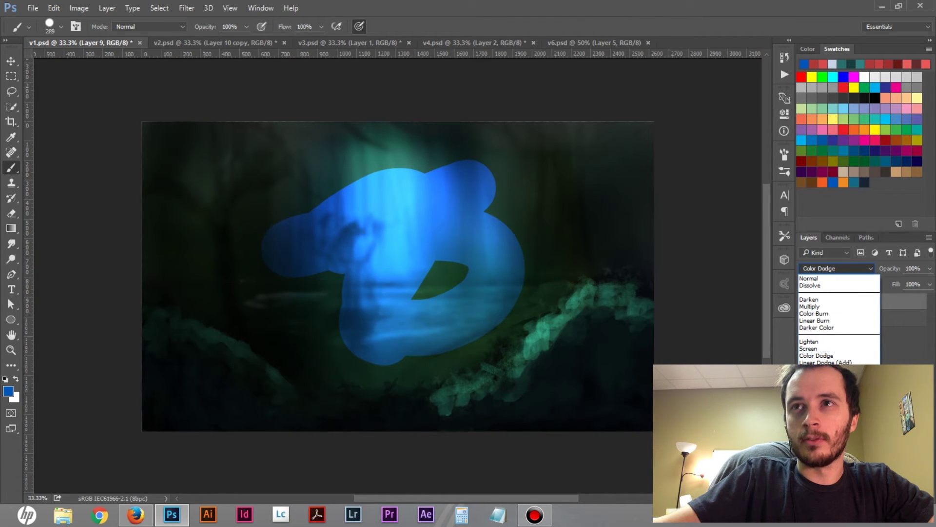
click(824, 384)
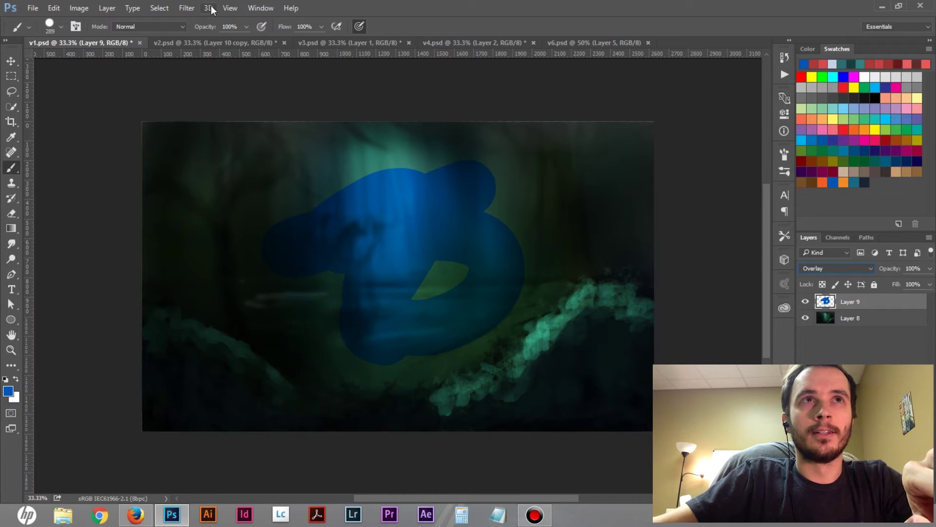
Step: Gaussian-blur the blue layer at radius 47, shift it across the canvas, then delete it
click(192, 5)
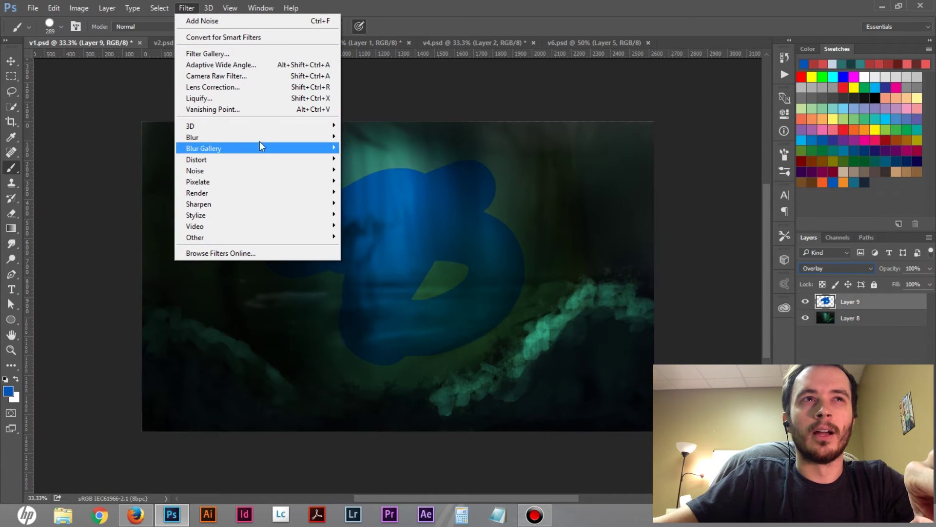
mouse_move(259, 140)
click(156, 182)
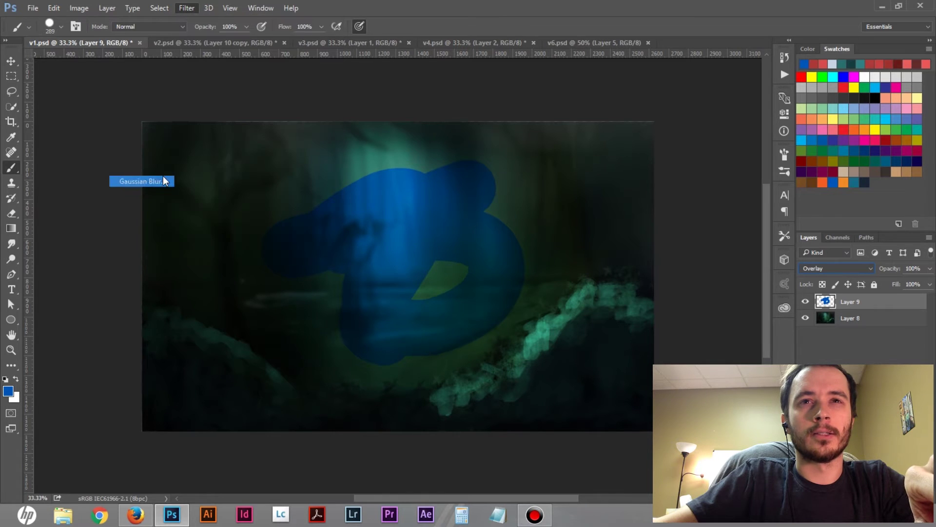
drag(703, 304, 714, 303)
key(Return)
key(v)
drag(392, 227, 333, 224)
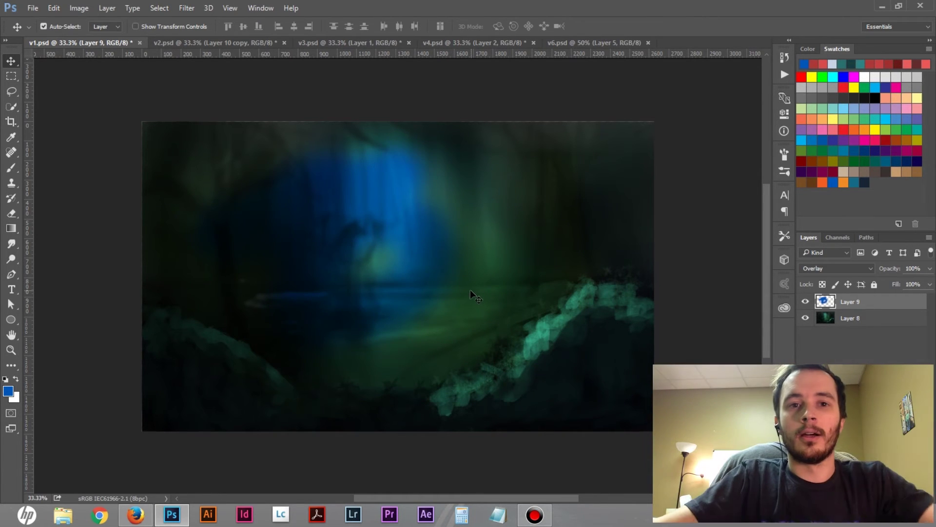
key(Delete)
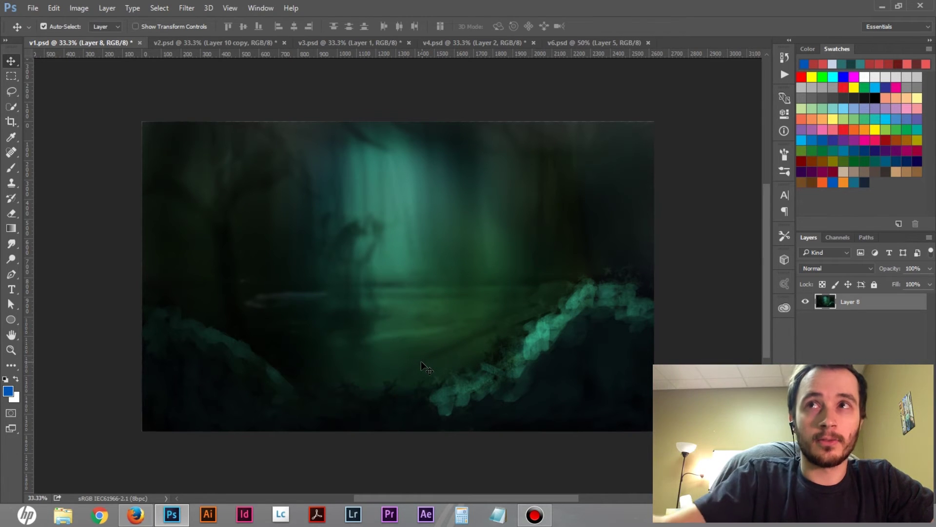
Step: Switch to the Painting workspace and pan the view of the painting
click(875, 25)
click(888, 66)
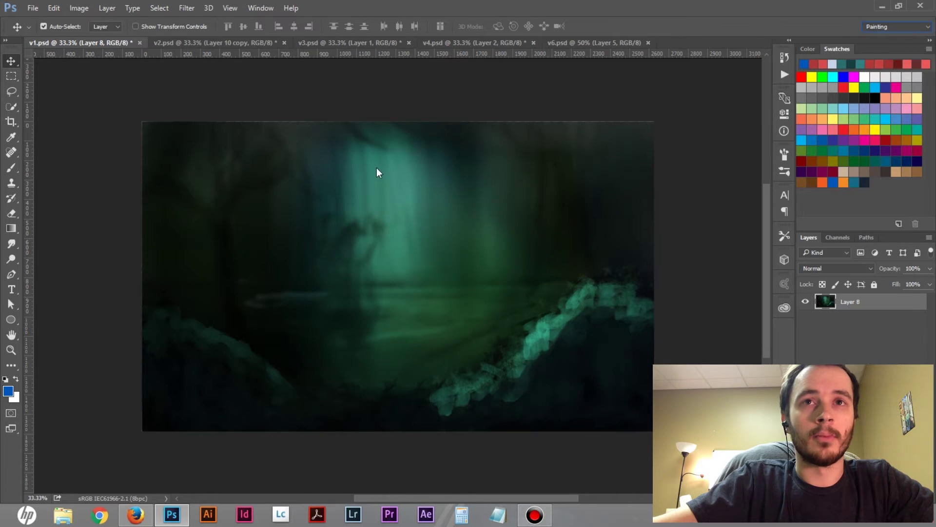
mouse_move(529, 266)
mouse_down()
mouse_move(497, 253)
mouse_move(545, 265)
mouse_up()
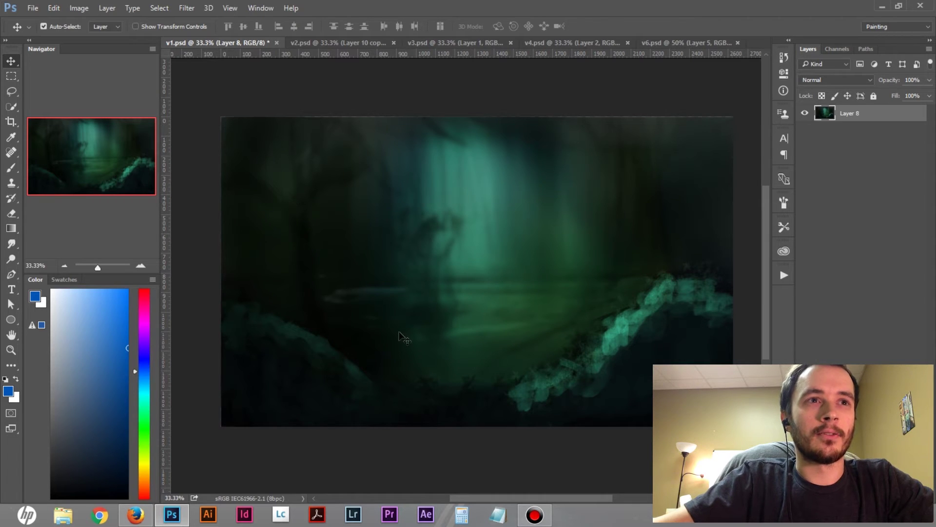
Step: Pick a dark olive green and brush a dark blob into the canvas centre
drag(108, 391, 107, 401)
click(143, 428)
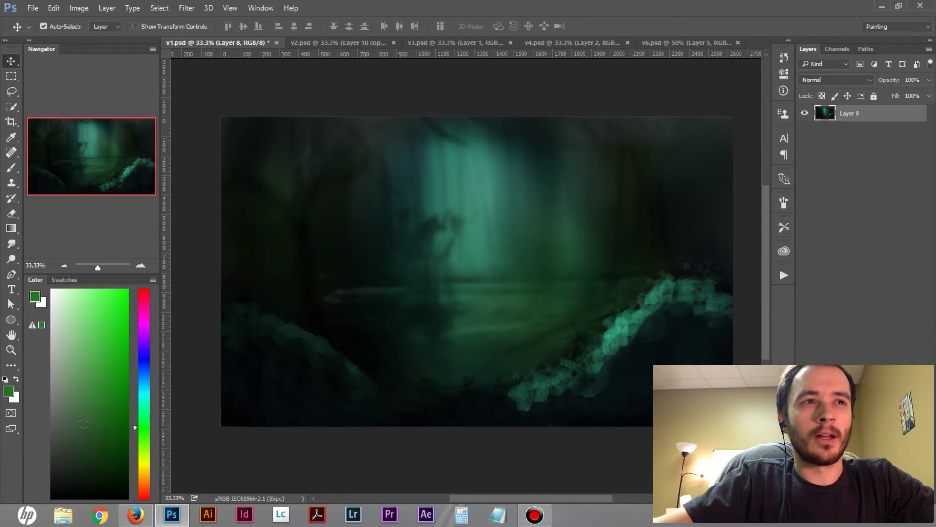
drag(78, 425, 81, 436)
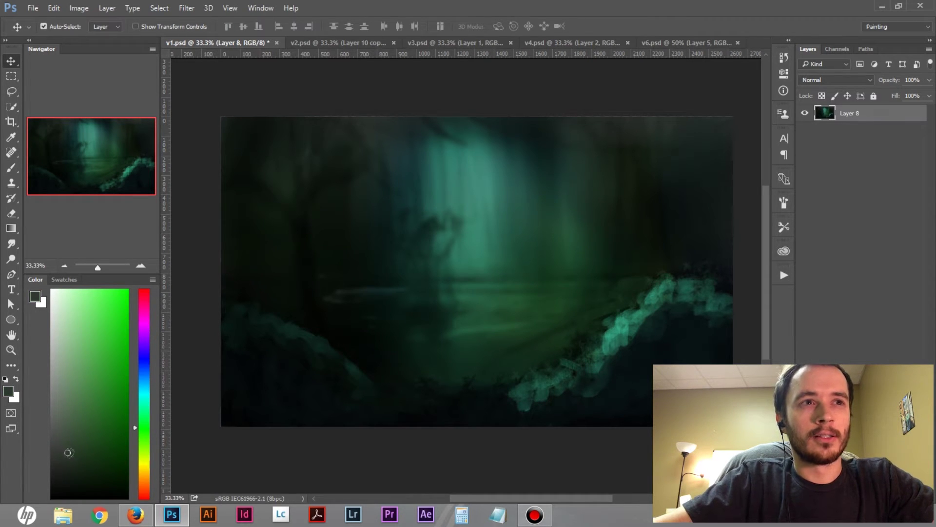
key(b)
mouse_move(502, 222)
mouse_down()
mouse_move(497, 234)
mouse_move(533, 298)
mouse_up()
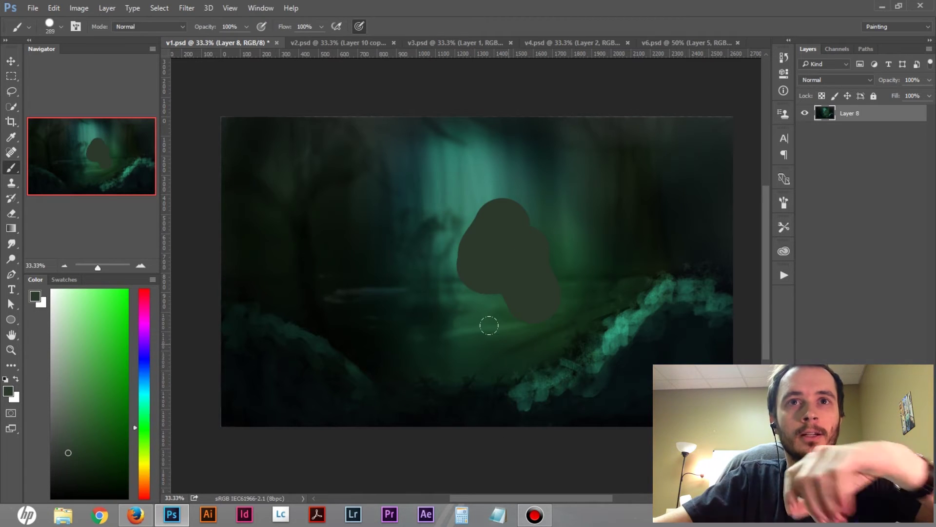
Step: Sample a darker green from the forest scene with the eyedropper (I)
key(i)
click(485, 313)
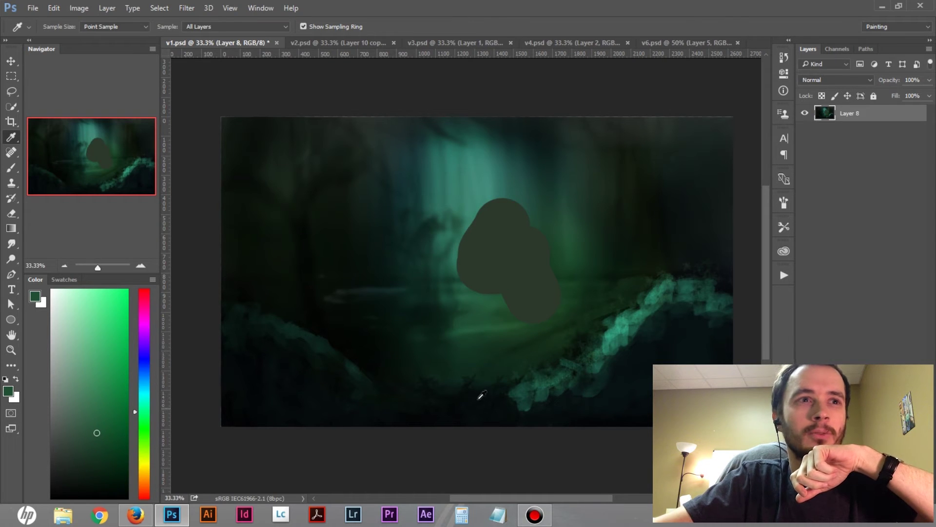
drag(543, 285, 603, 297)
click(433, 317)
drag(487, 339, 412, 334)
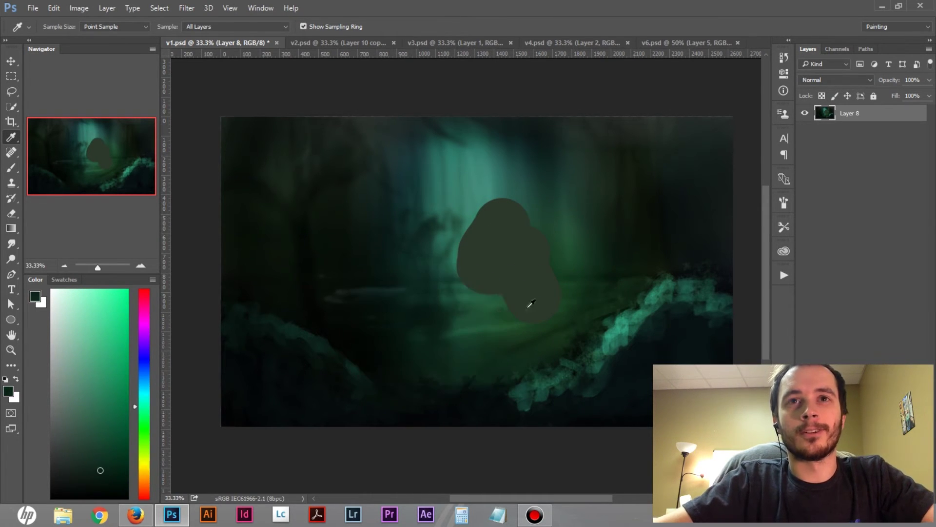
Step: Undo a trial move of the layer, then step back to remove the dark centre blob
key(v)
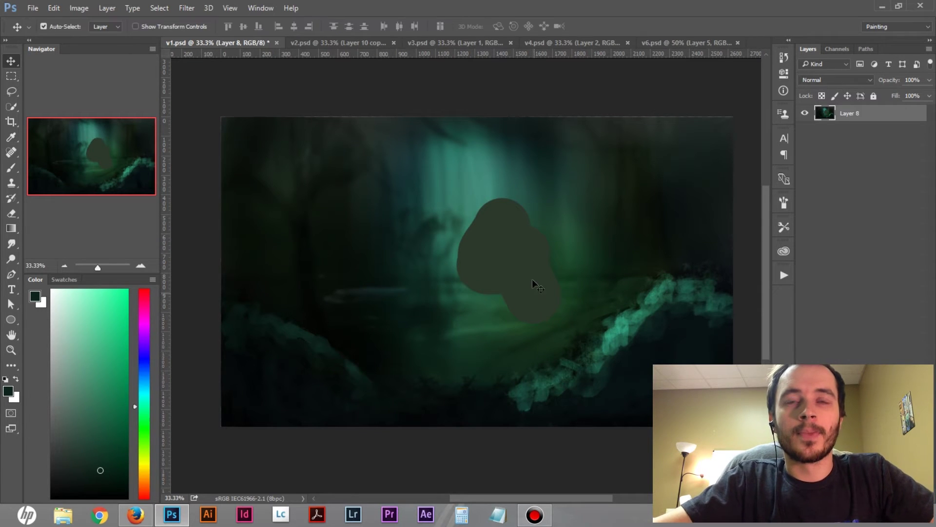
drag(533, 282, 547, 307)
key(ctrl+z)
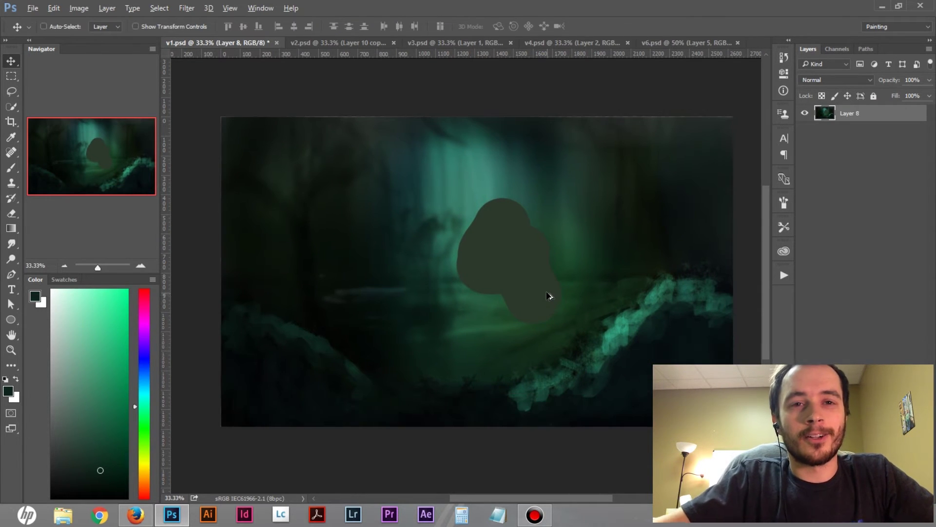
key(ctrl+alt+z)
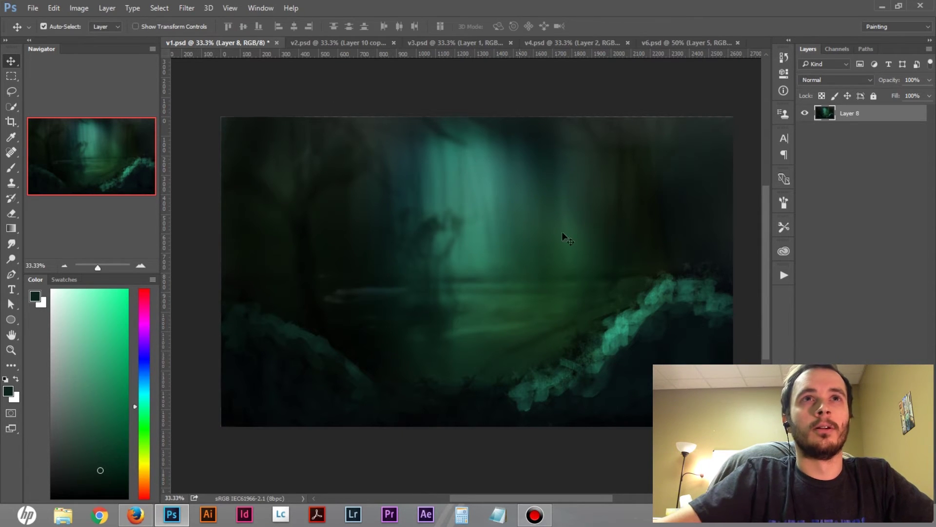
Step: Switch to v2.psd, the teal swamp with a woman standing in light-shafted water
click(311, 41)
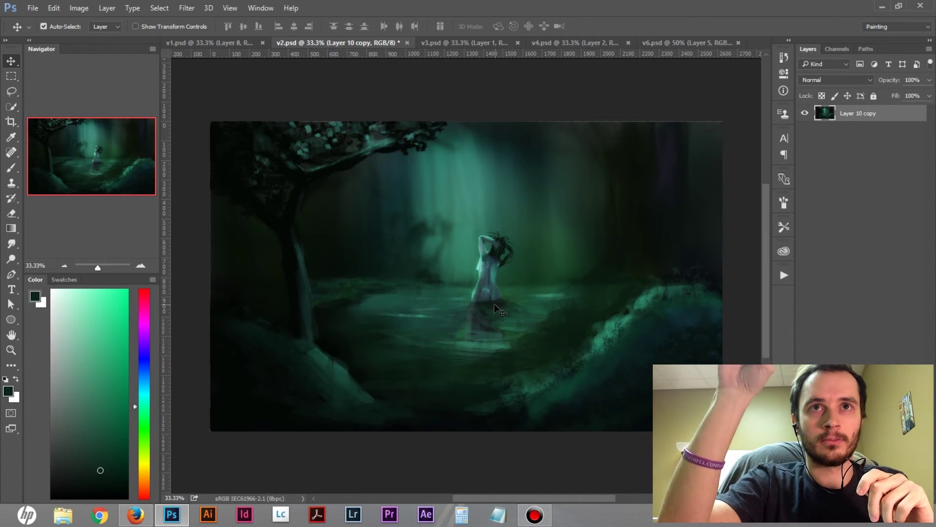
Step: In v3.psd, merge the two layers into one and add a new empty layer on top
click(457, 43)
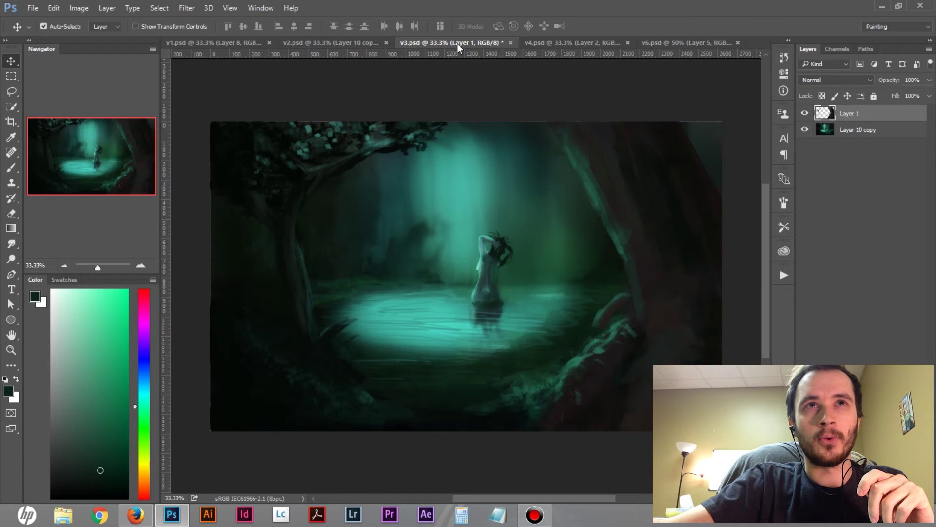
click(322, 44)
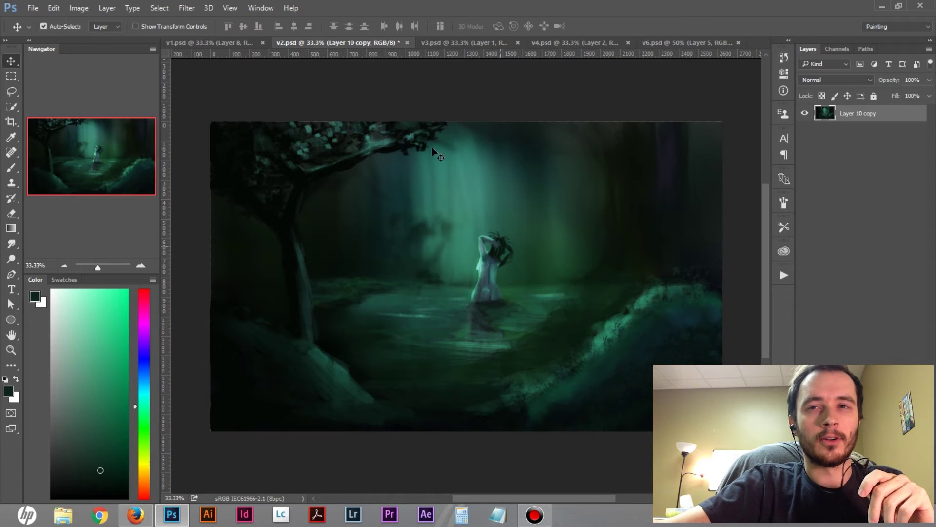
click(437, 46)
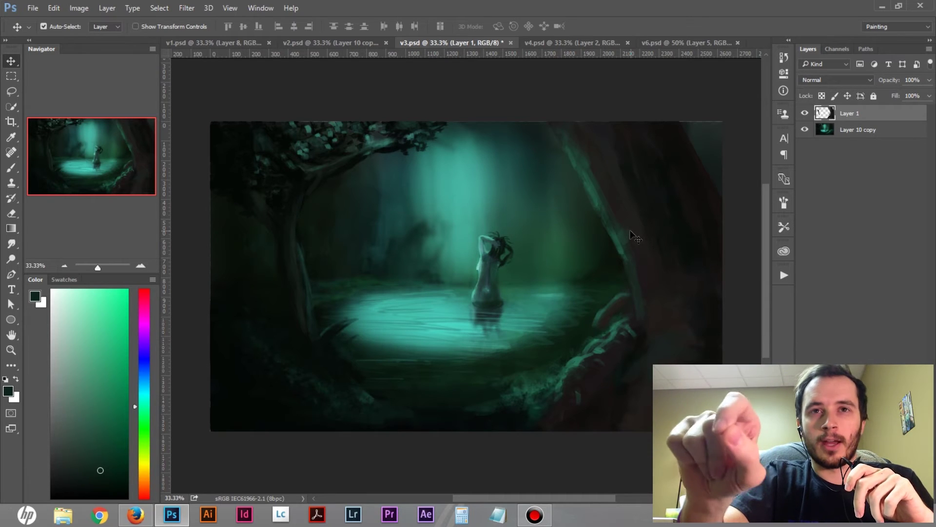
key(ctrl+shift+e)
key(l)
key(ctrl+shift+alt+n)
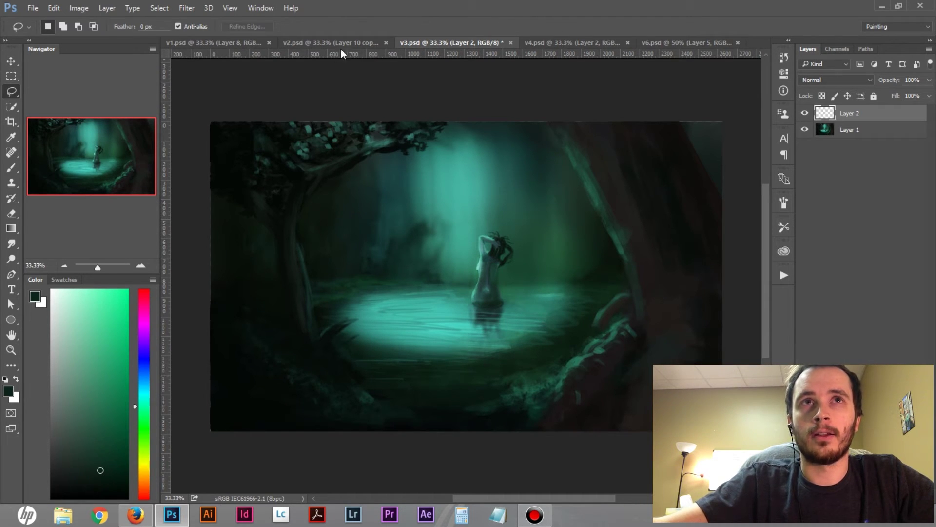
Step: In v2.psd, add a new empty Layer 1 above the Layer 10 copy
click(317, 42)
click(464, 41)
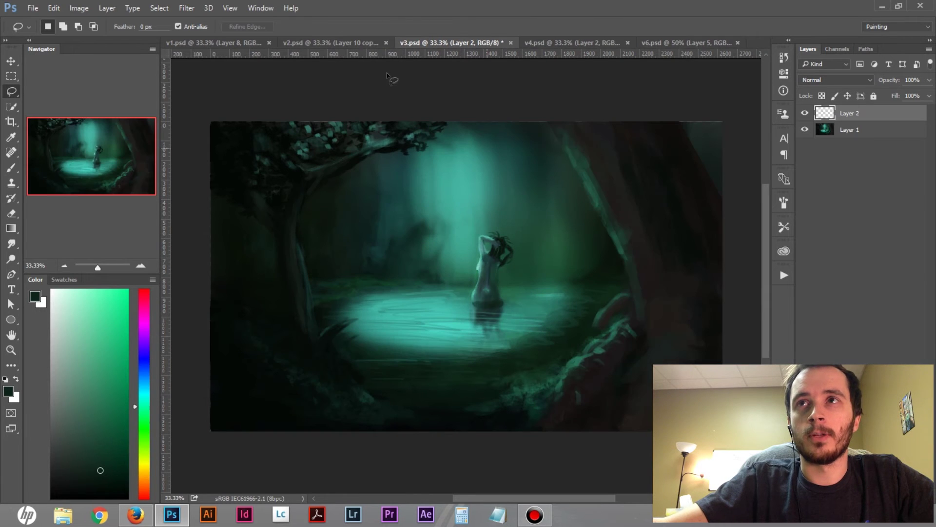
click(352, 47)
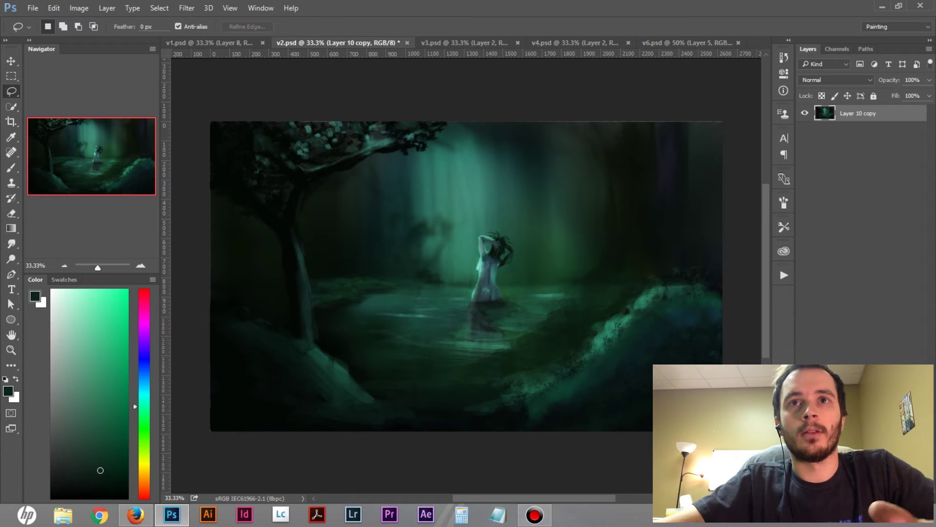
key(ctrl+shift+alt+n)
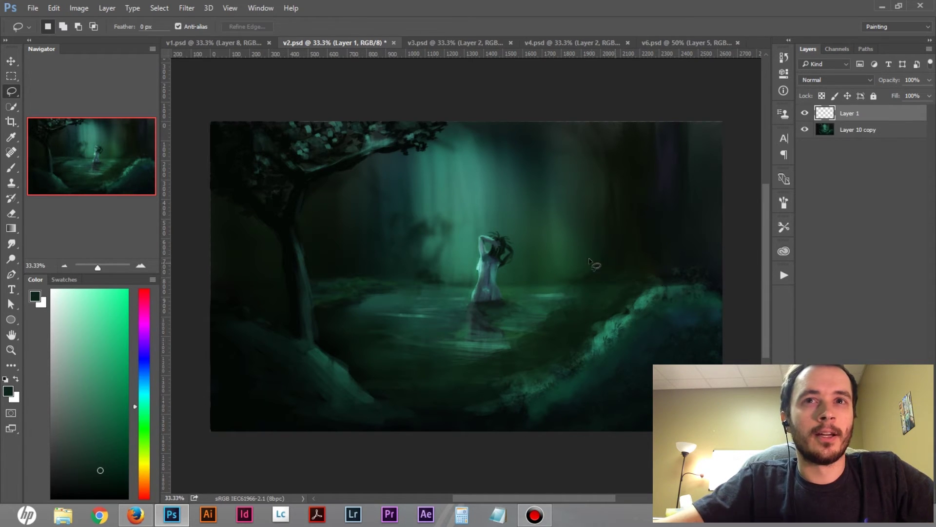
Step: Set the brush to a soft round tip with 0% hardness and a 397 px size
key(b)
right_click(562, 279)
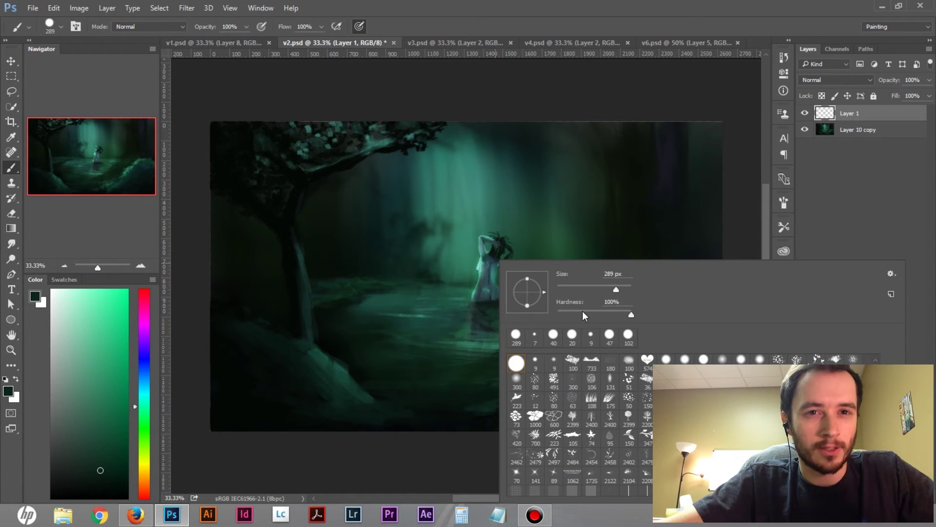
drag(583, 312, 555, 313)
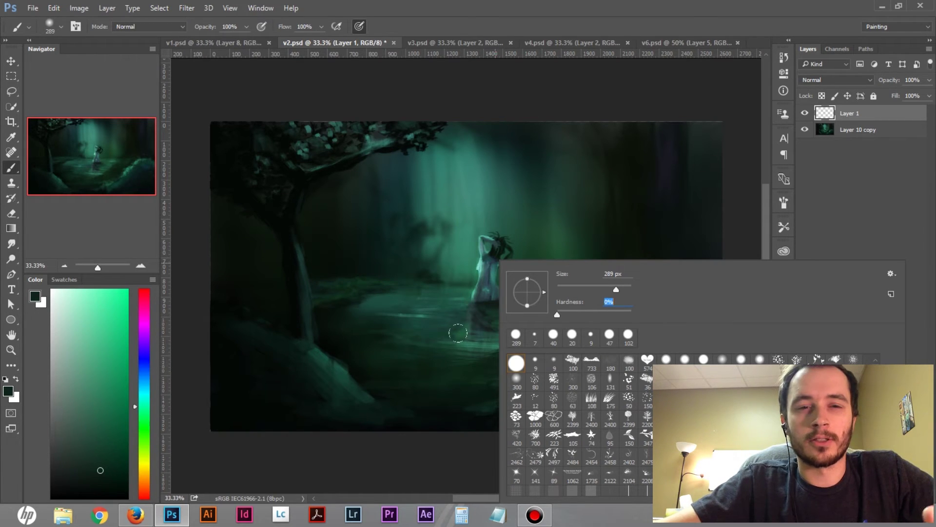
key(Return)
drag(429, 265, 458, 268)
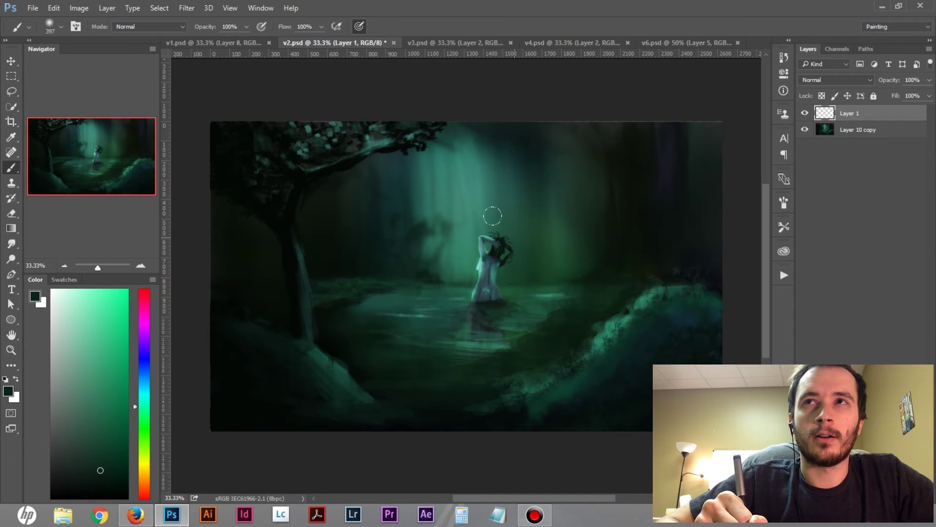
Step: Set Layer 1 to Color Dodge and brighten the water and light rays with a sampled green
click(832, 81)
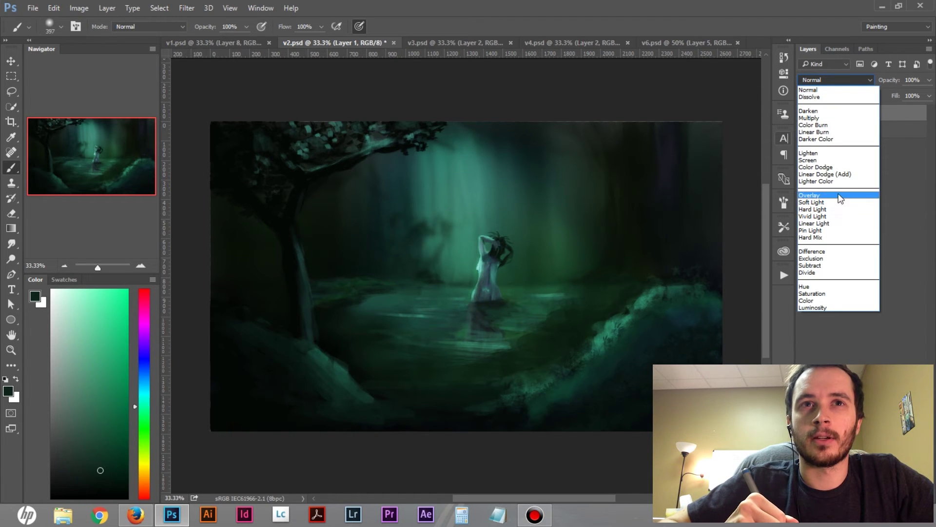
click(824, 167)
key(alt)
alt+click(422, 299)
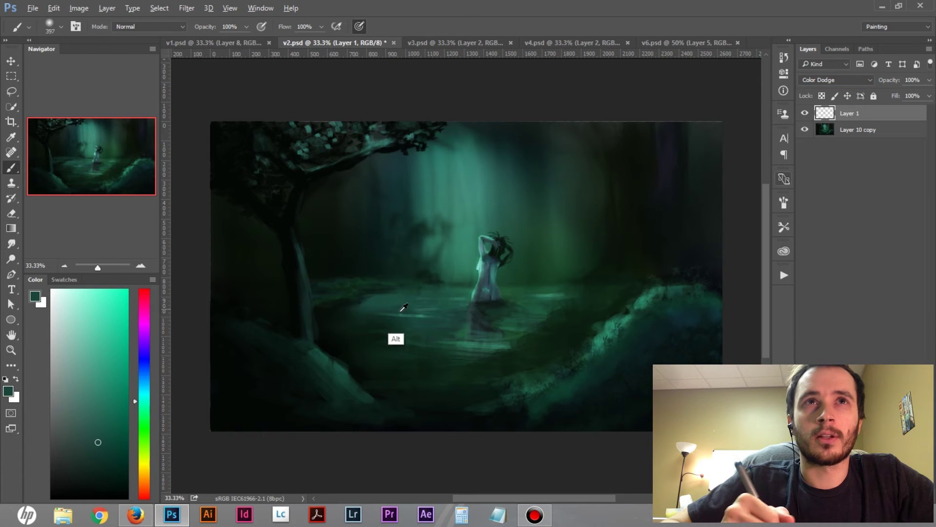
mouse_move(371, 315)
mouse_down()
mouse_move(477, 320)
mouse_move(418, 303)
mouse_move(472, 317)
mouse_move(436, 320)
mouse_up()
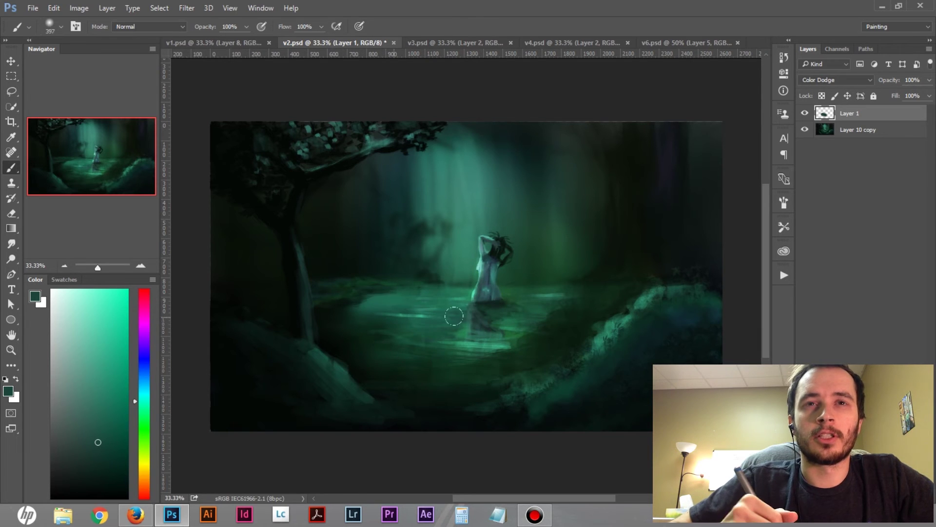
mouse_move(377, 214)
mouse_down()
mouse_move(438, 170)
mouse_move(468, 264)
mouse_up()
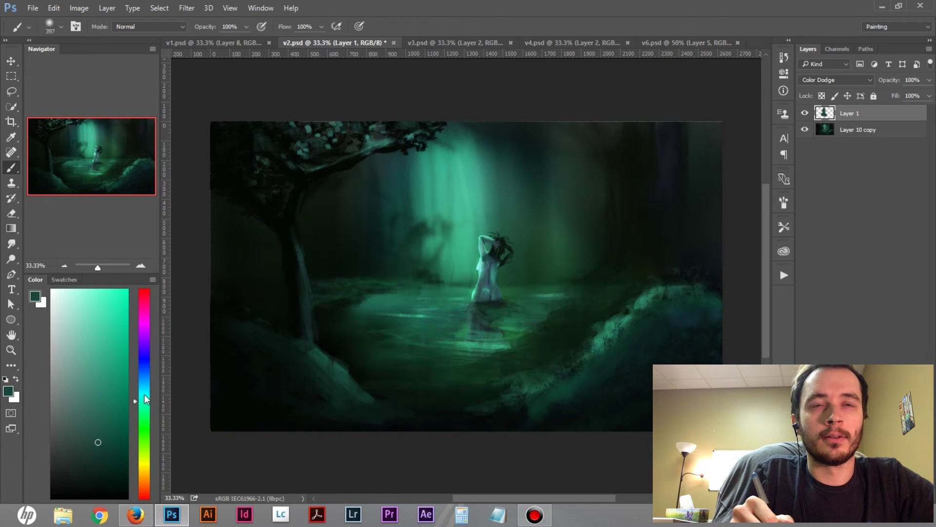
Step: Dodge the upper light rays and tree base with a lighter teal, then switch documents
click(84, 369)
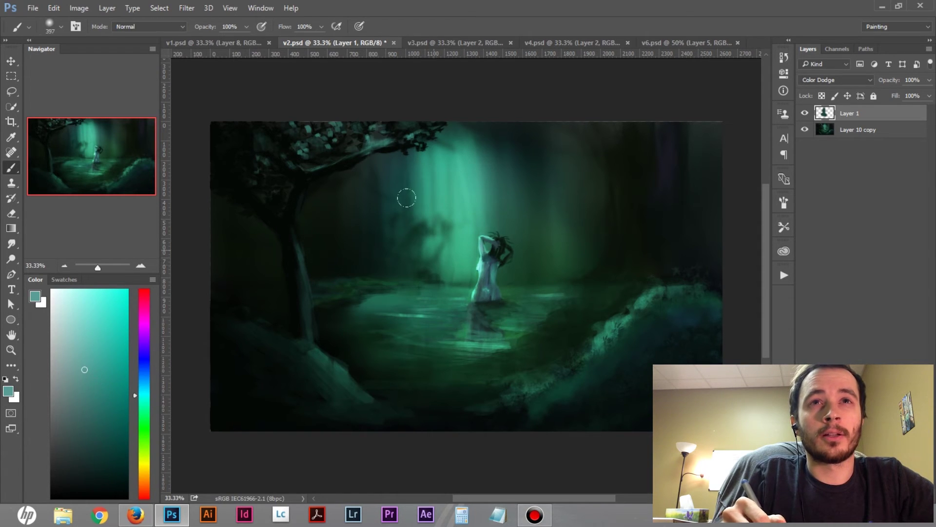
drag(407, 197, 397, 197)
key(ctrl+z)
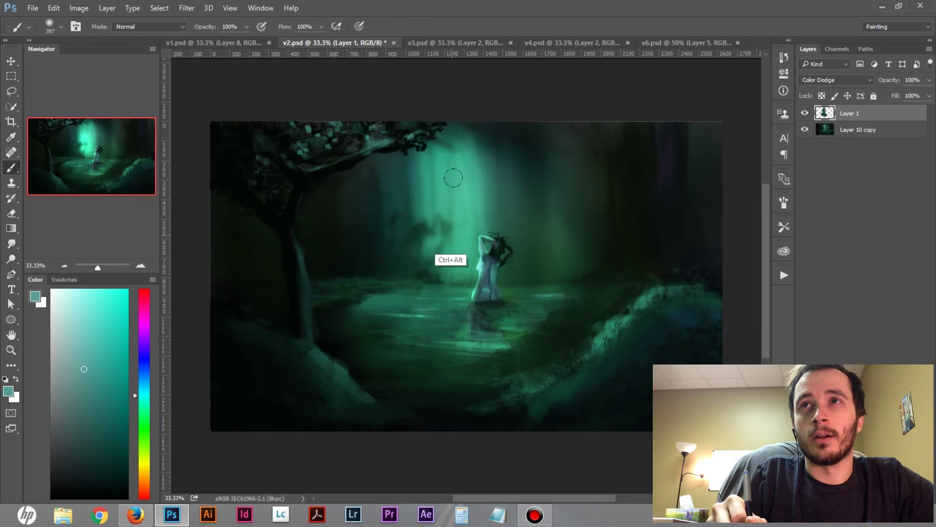
mouse_move(464, 156)
mouse_down()
mouse_move(392, 188)
mouse_move(435, 188)
mouse_up()
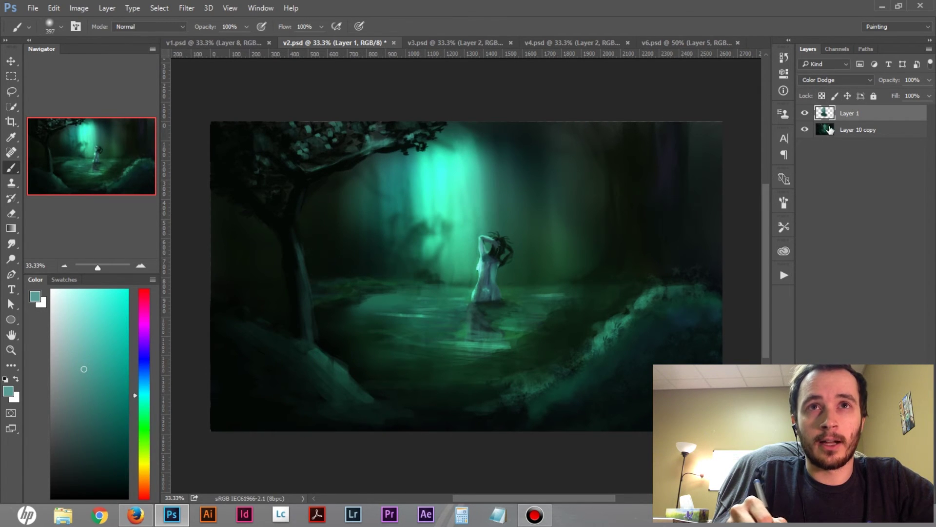
mouse_move(417, 163)
mouse_down()
mouse_move(428, 182)
mouse_move(485, 183)
mouse_move(459, 249)
mouse_move(415, 177)
mouse_up()
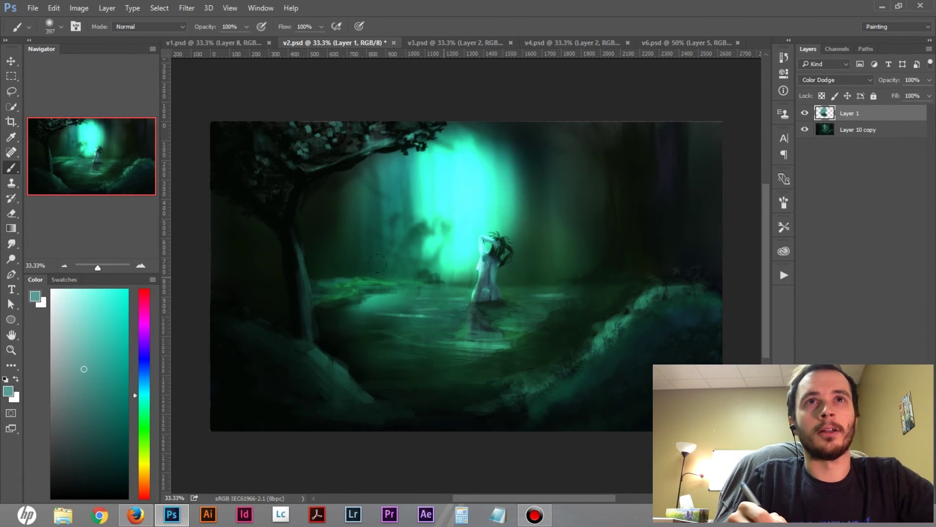
drag(288, 441, 290, 375)
key(ctrl+Tab)
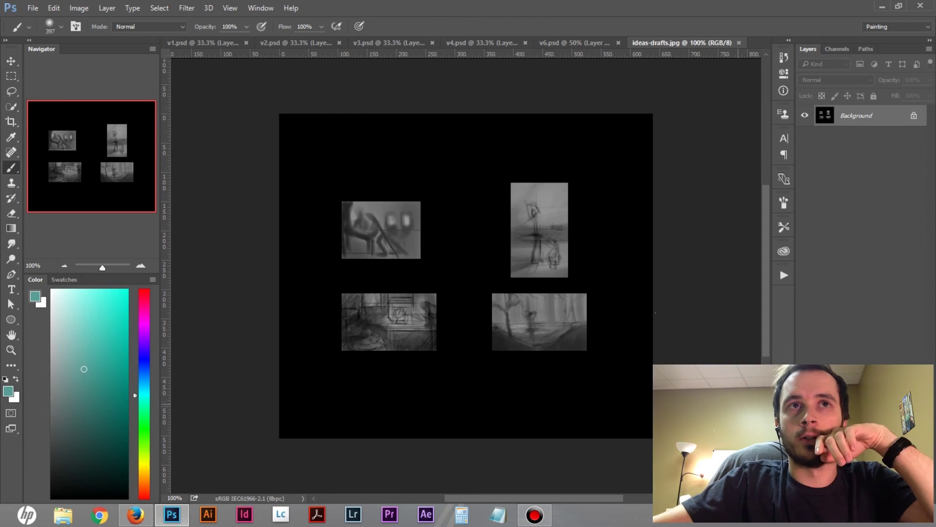
Step: Zoom ideas-drafts.jpg to 200% to study the four sketches, then go back to v3.psd
key(v)
key(ctrl+plus)
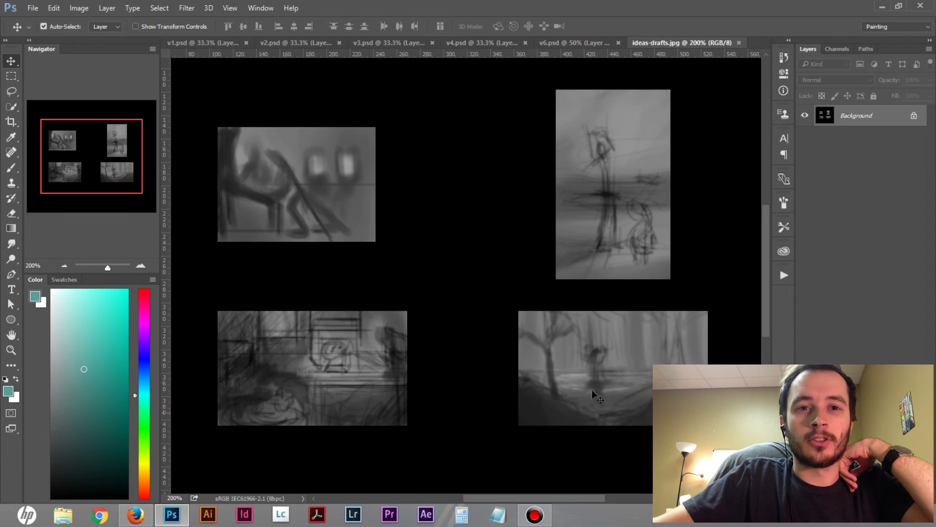
click(393, 43)
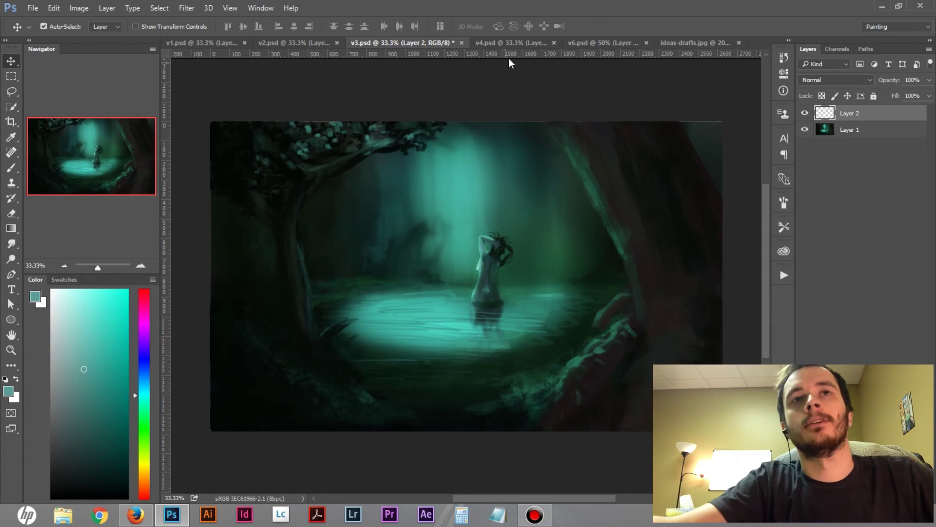
Step: In v4.psd, choose a darker, less saturated brown as the brush colour
click(500, 45)
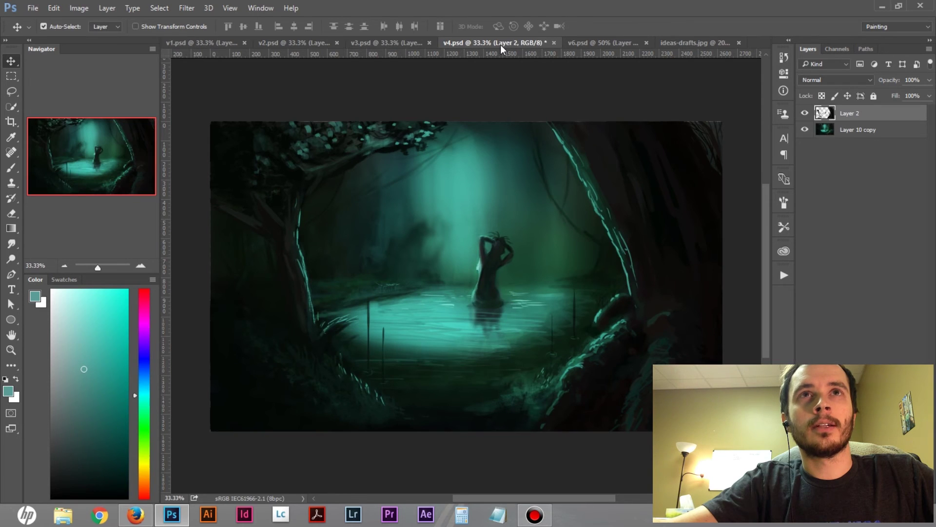
key(b)
alt+click(200, 379)
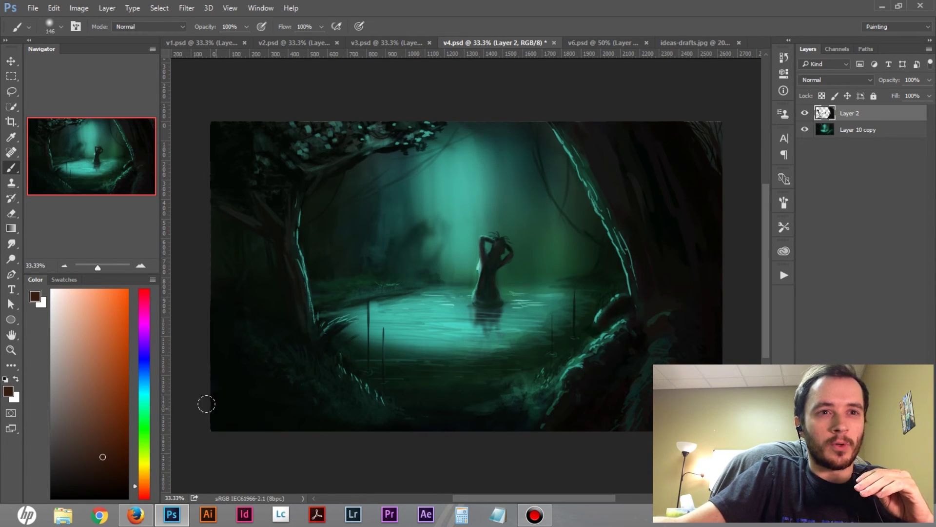
drag(76, 464, 65, 464)
click(59, 467)
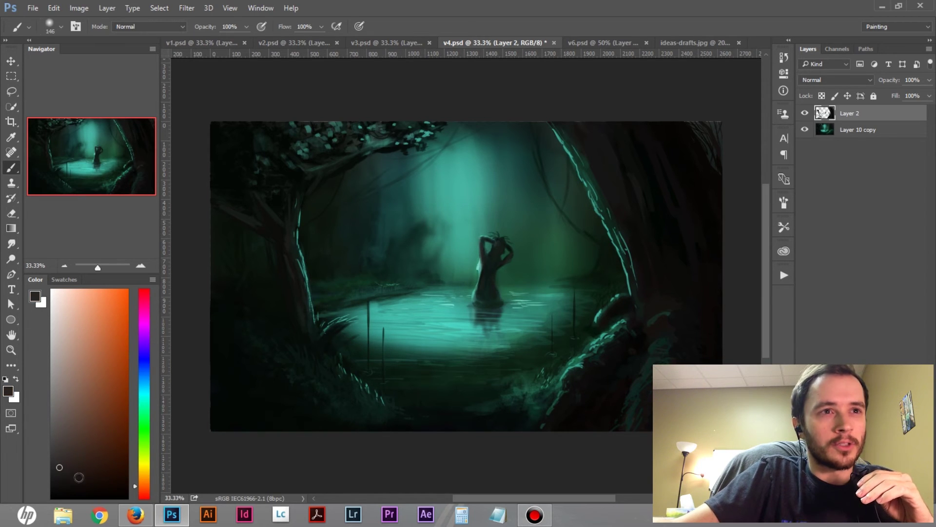
click(51, 456)
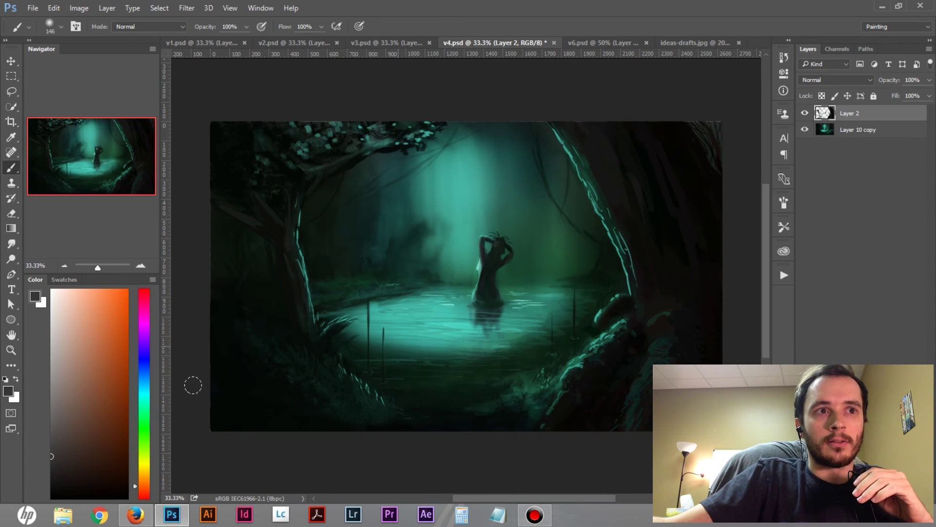
Step: Sample dark foreground colours with the Eyedropper, then move to v6.psd
key(i)
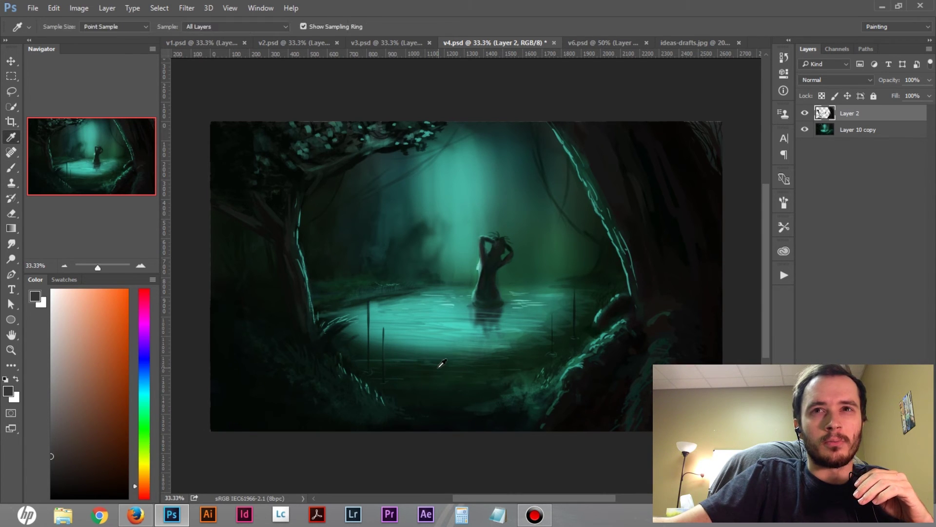
drag(648, 264, 669, 200)
drag(476, 171, 482, 367)
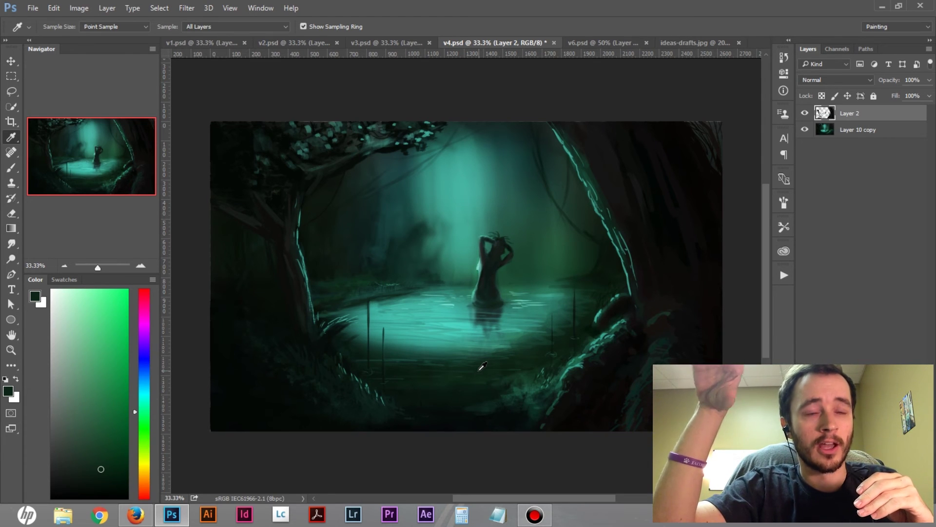
click(599, 45)
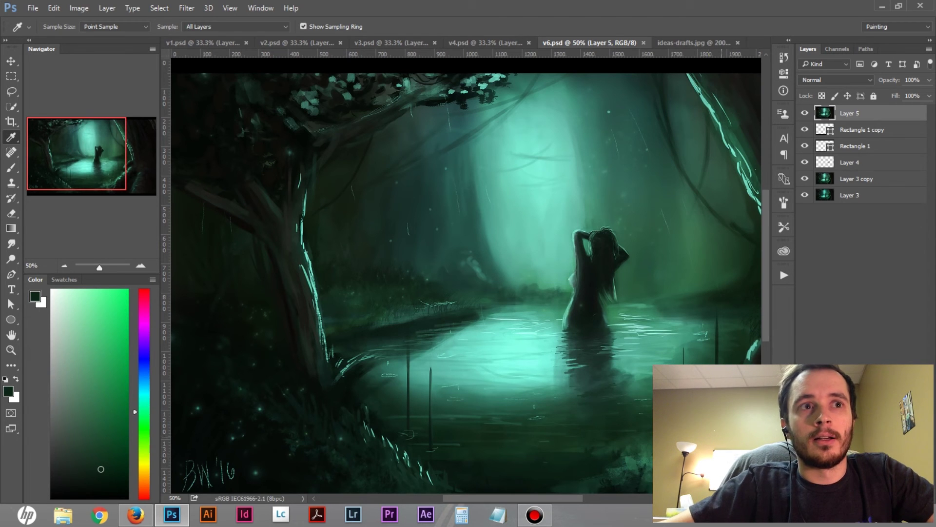
Step: Fit v6.psd on screen in full-screen mode and zoom in and out on the painting
key(ctrl+0)
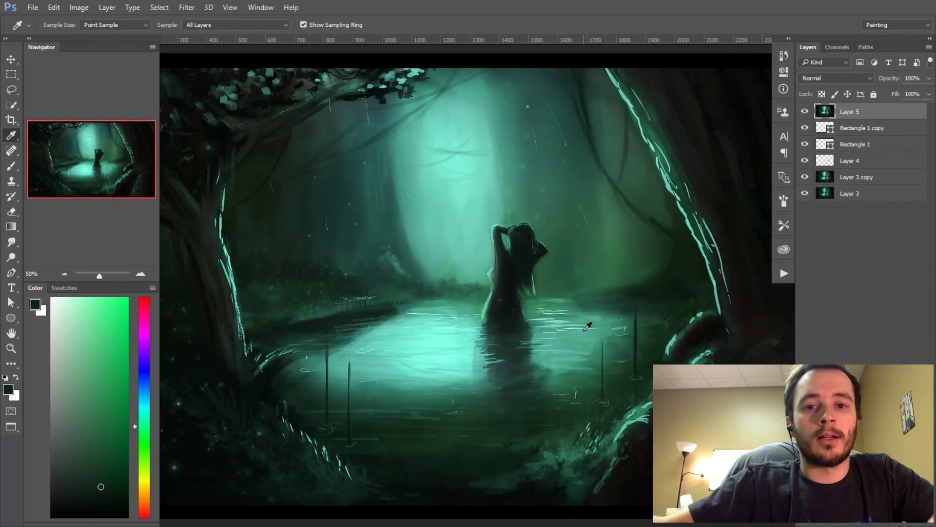
key(f)
key(f)
drag(526, 309, 545, 338)
scroll(545, 337, up, 3)
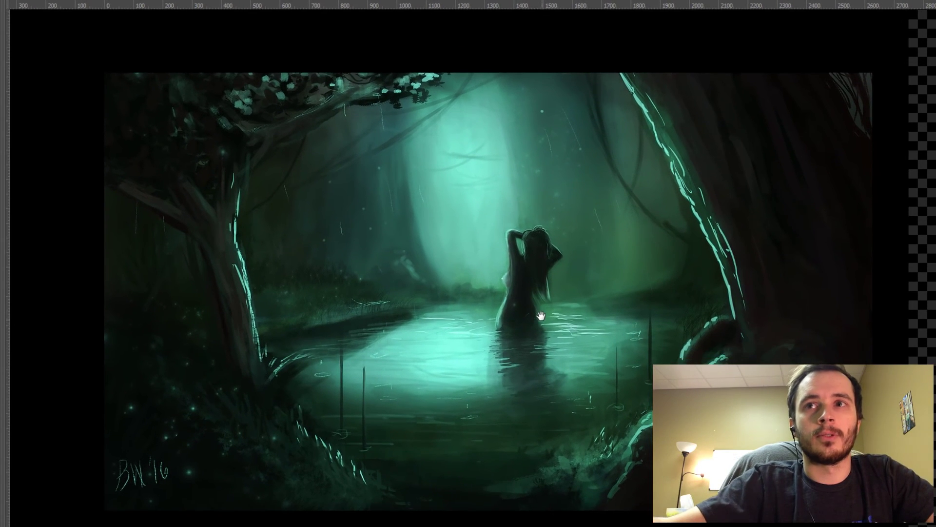
scroll(541, 316, up, 3)
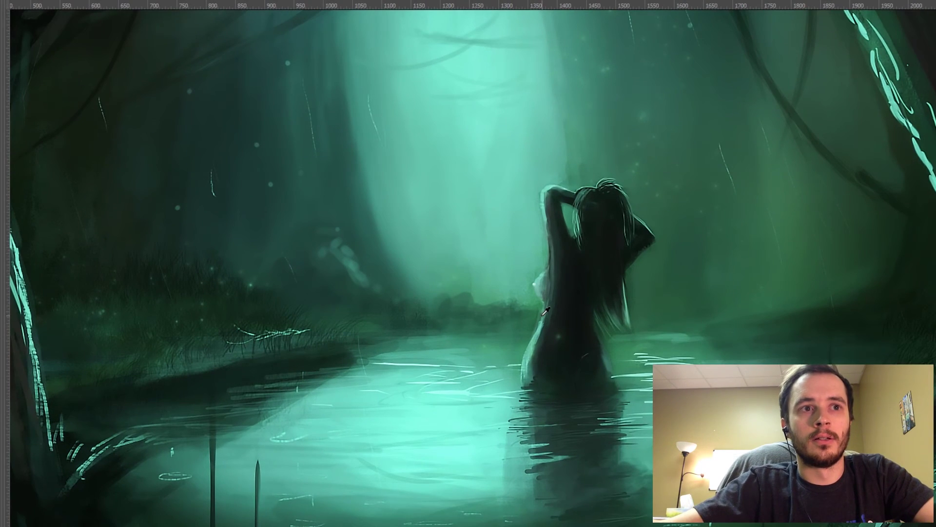
scroll(526, 298, down, 3)
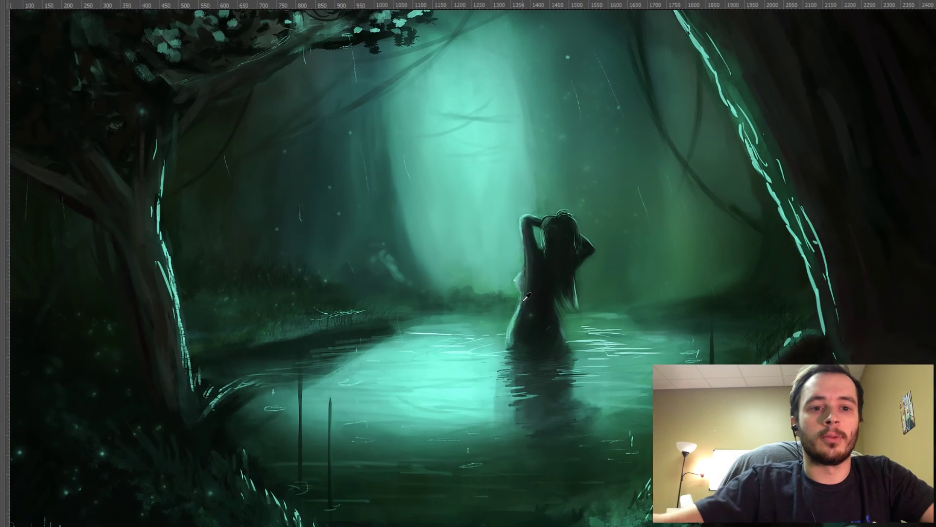
key(f)
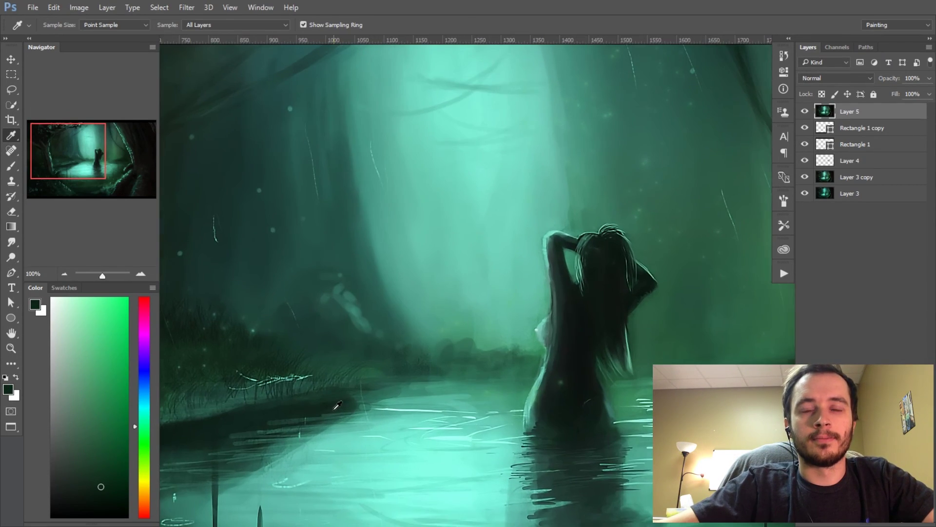
key(f)
Step: Inspect the BW '16 signature, pond, bathing figure and left tree up close, then zoom out
mouse_move(458, 405)
mouse_down()
mouse_move(629, 265)
mouse_move(655, 171)
mouse_up()
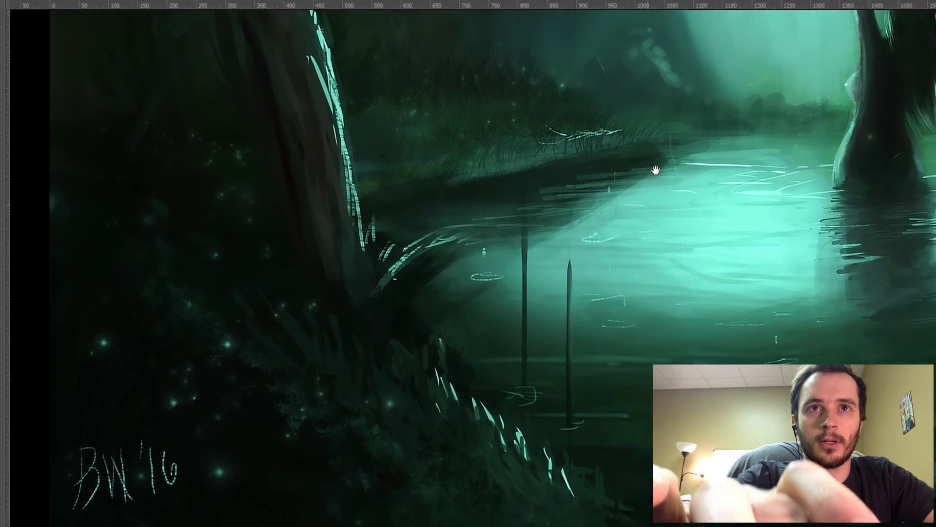
drag(715, 295, 679, 293)
drag(702, 264, 627, 372)
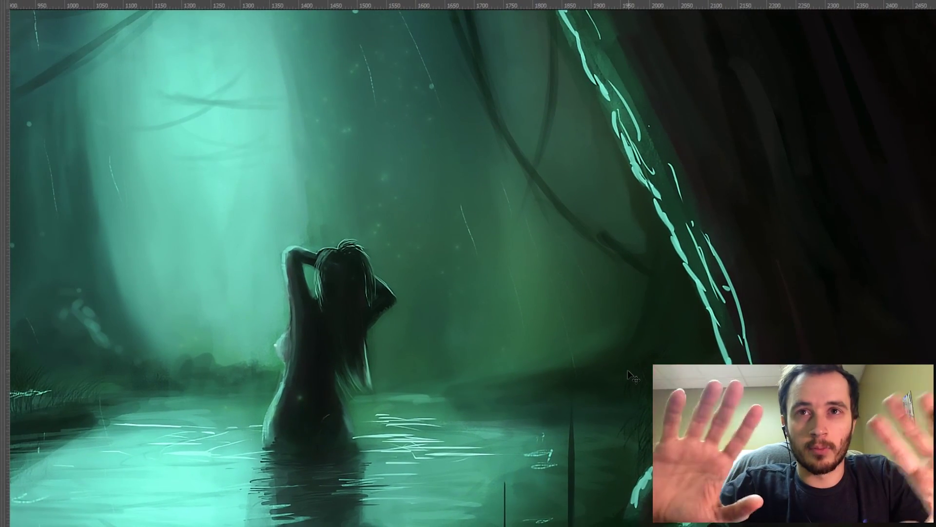
scroll(629, 375, down, 6)
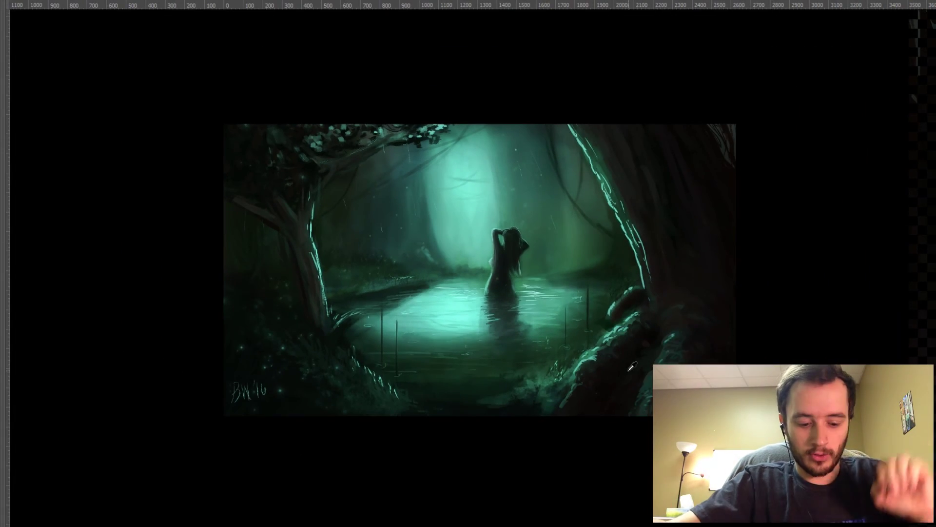
scroll(577, 377, up, 5)
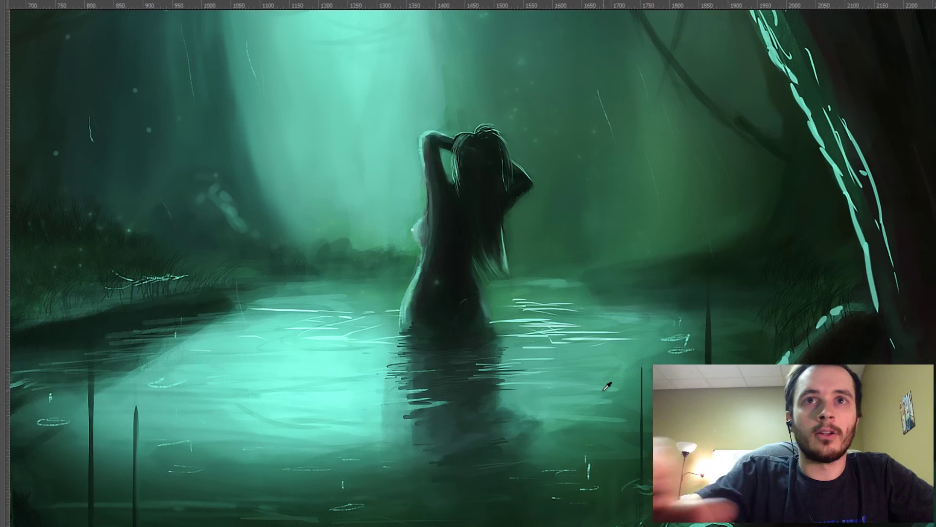
scroll(605, 389, down, 4)
scroll(604, 389, up, 1)
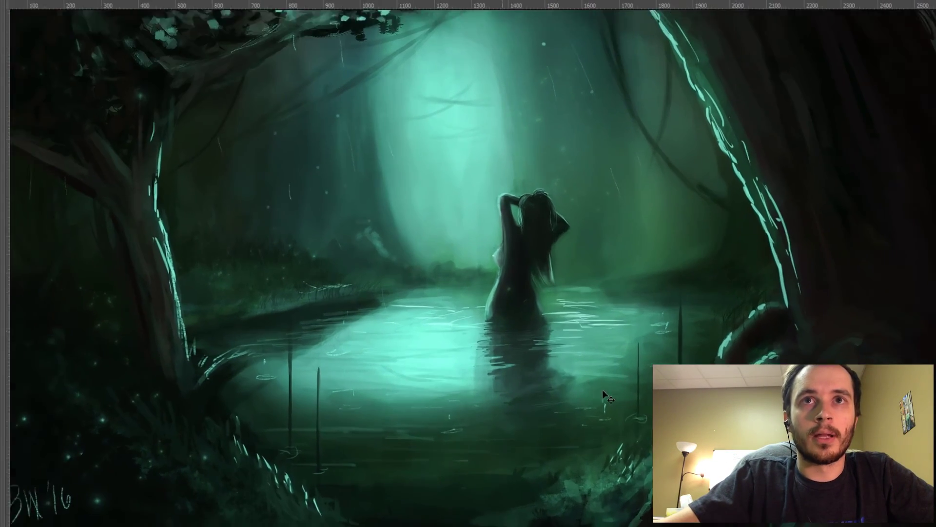
scroll(603, 390, down, 1)
scroll(603, 390, up, 4)
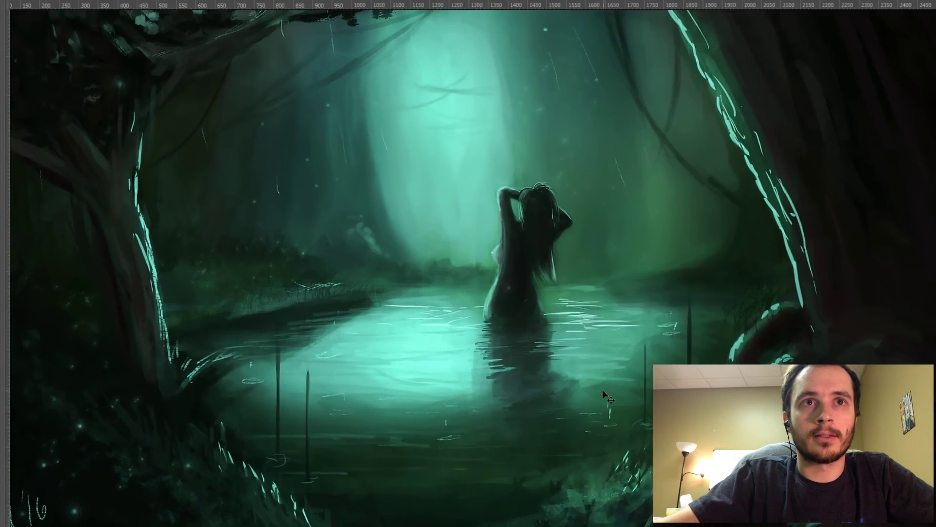
scroll(603, 390, up, 2)
scroll(603, 390, down, 2)
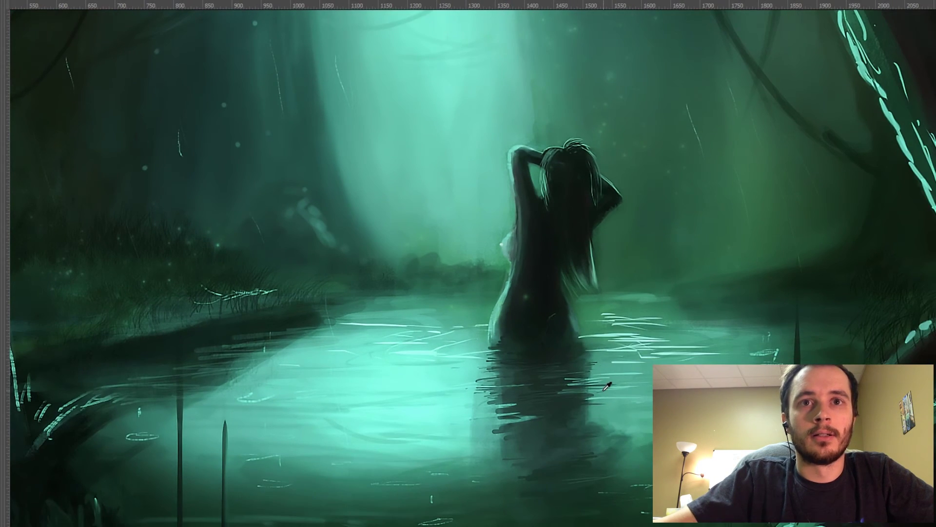
mouse_move(555, 284)
mouse_down()
mouse_move(449, 342)
mouse_move(335, 331)
mouse_move(293, 310)
mouse_move(390, 263)
mouse_move(389, 232)
mouse_move(464, 190)
mouse_move(435, 194)
mouse_move(498, 171)
mouse_move(509, 123)
mouse_move(391, 219)
mouse_move(607, 234)
mouse_move(693, 232)
mouse_move(717, 215)
mouse_move(660, 203)
mouse_move(464, 268)
mouse_move(476, 284)
mouse_move(417, 258)
mouse_move(388, 201)
mouse_up()
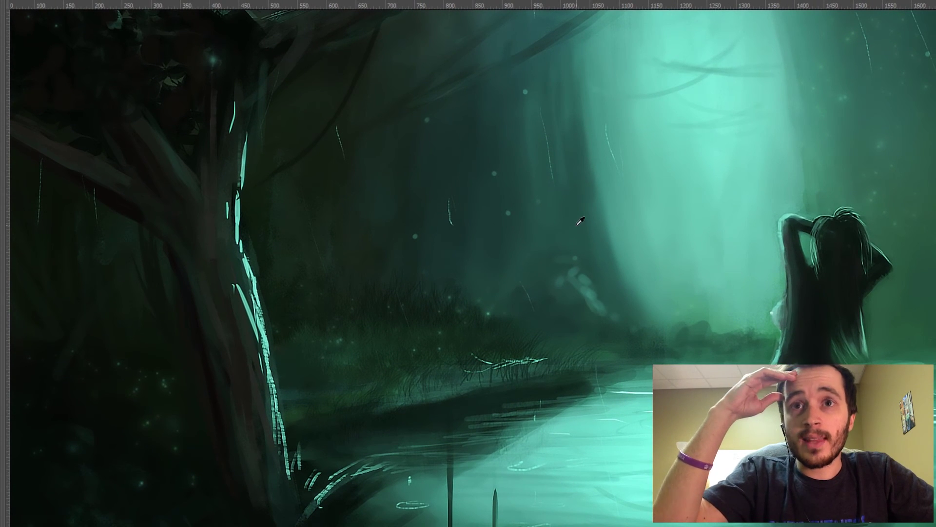
key(ctrl+minus)
key(ctrl+minus)
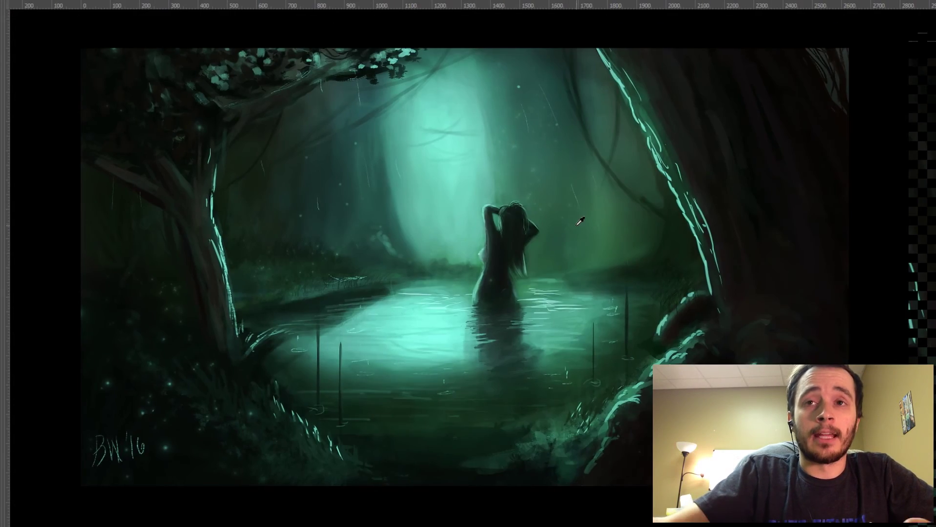